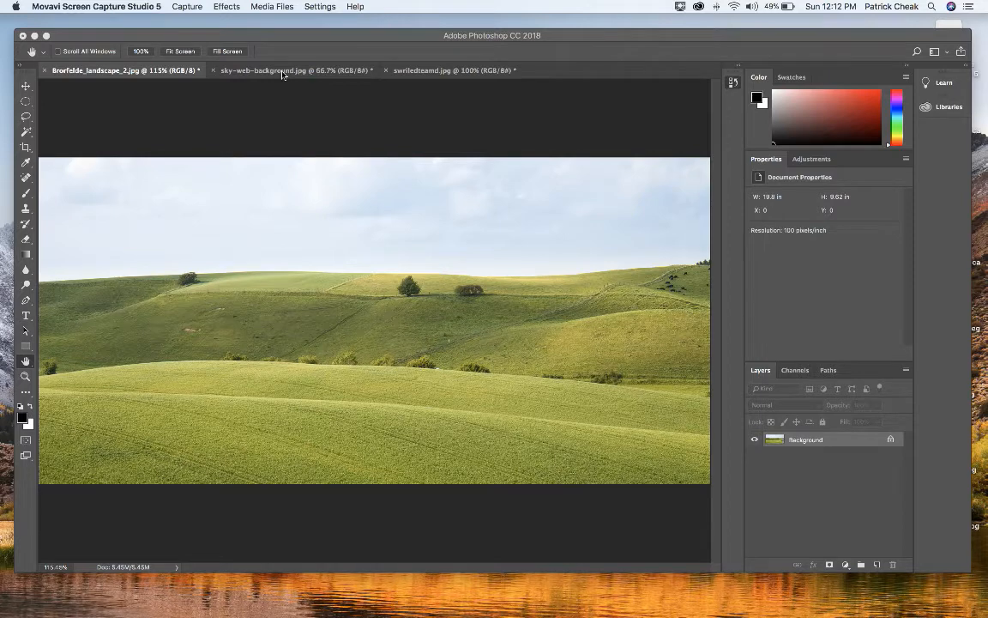
Look over the images sky-web-background.jpg and swriledteamd.jpg
click(282, 74)
click(282, 74)
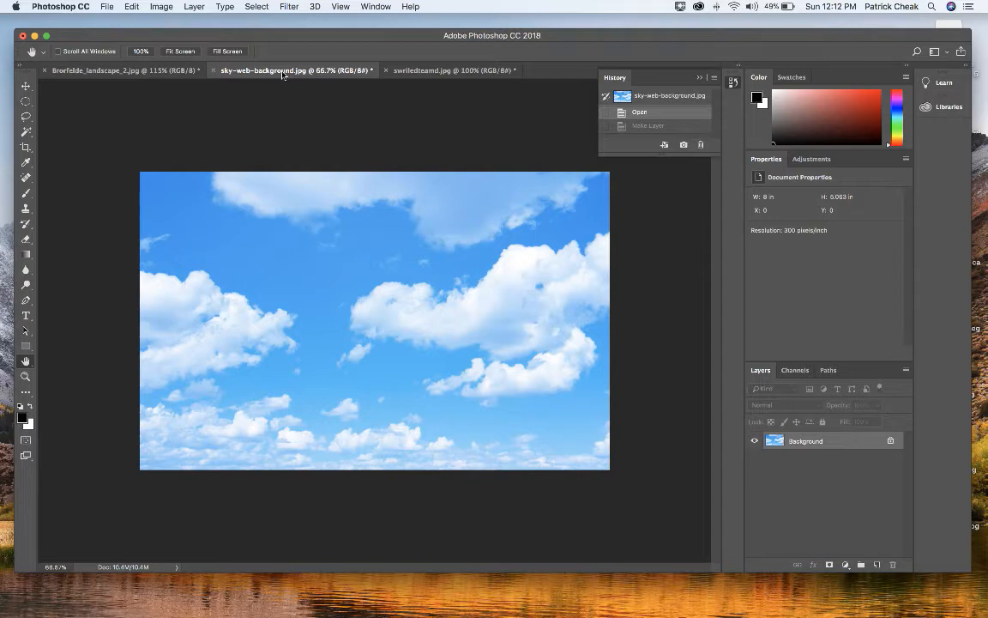
click(434, 72)
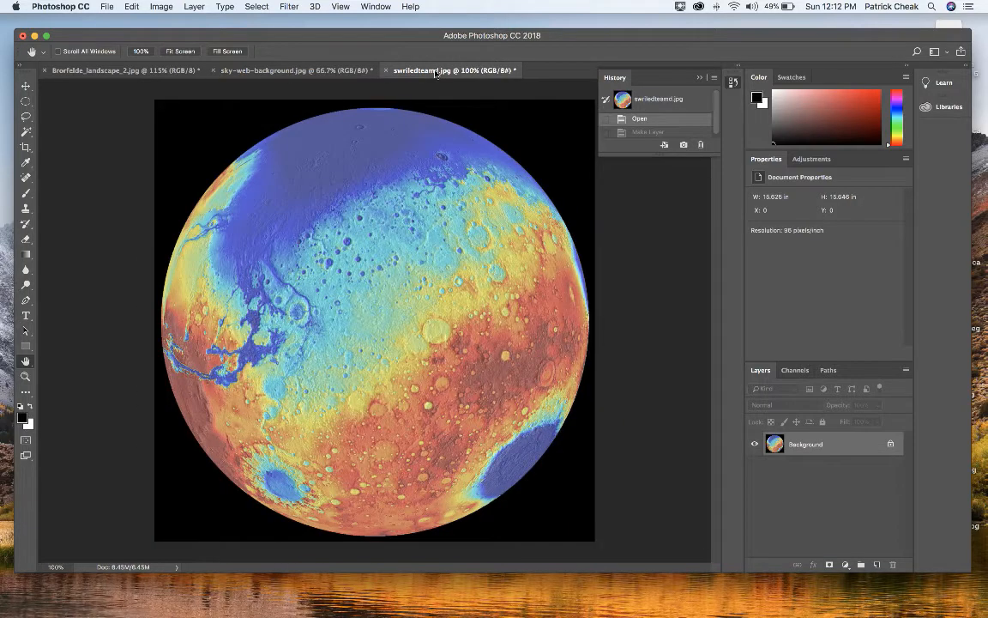
Convert the locked Background of Brorfelde_landscape_2.jpg into a regular layer named Layer 0
click(148, 74)
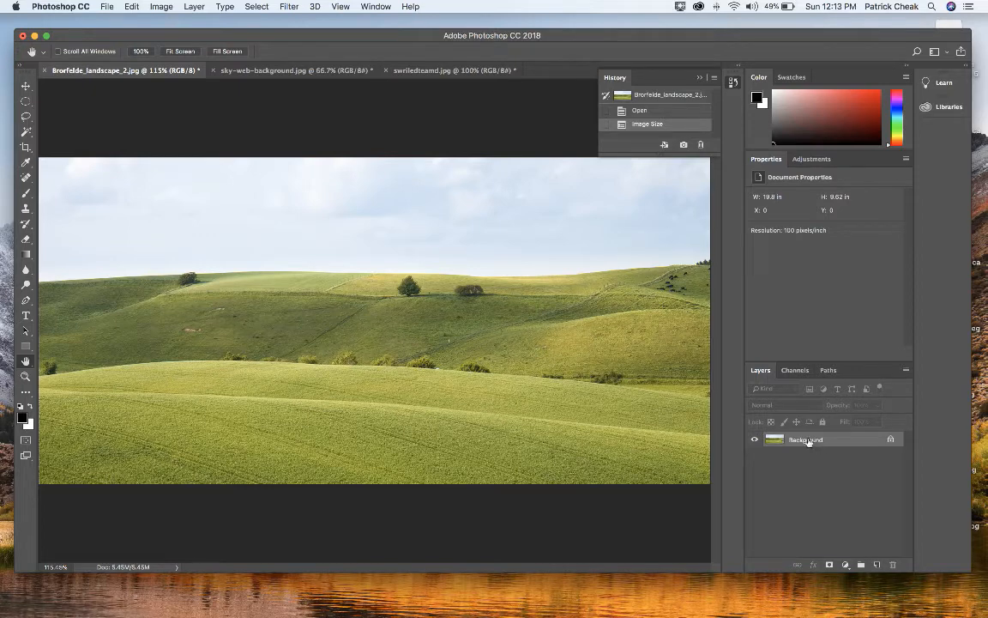
double_click(777, 439)
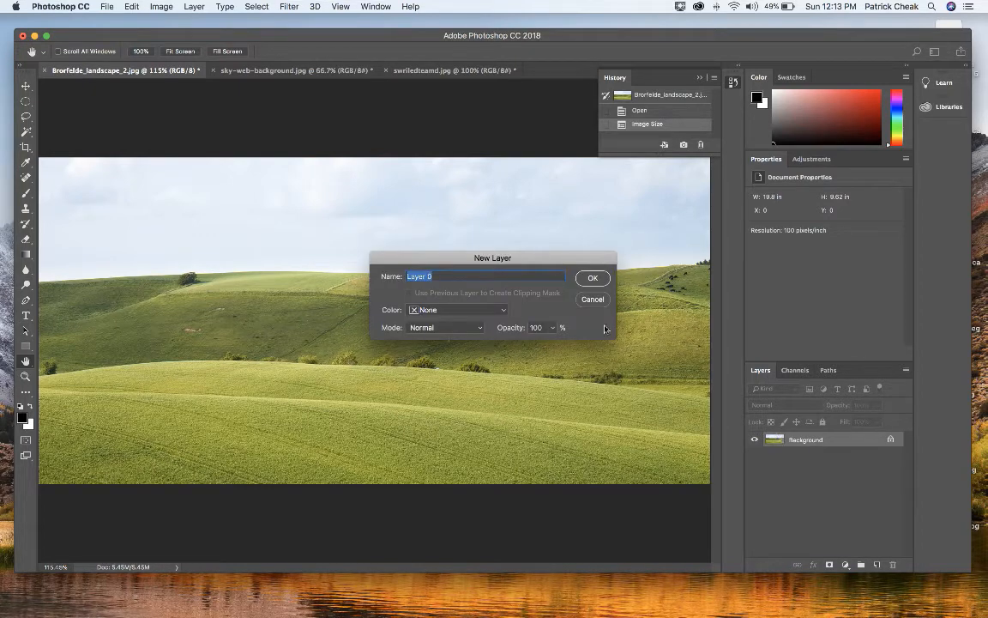
click(593, 279)
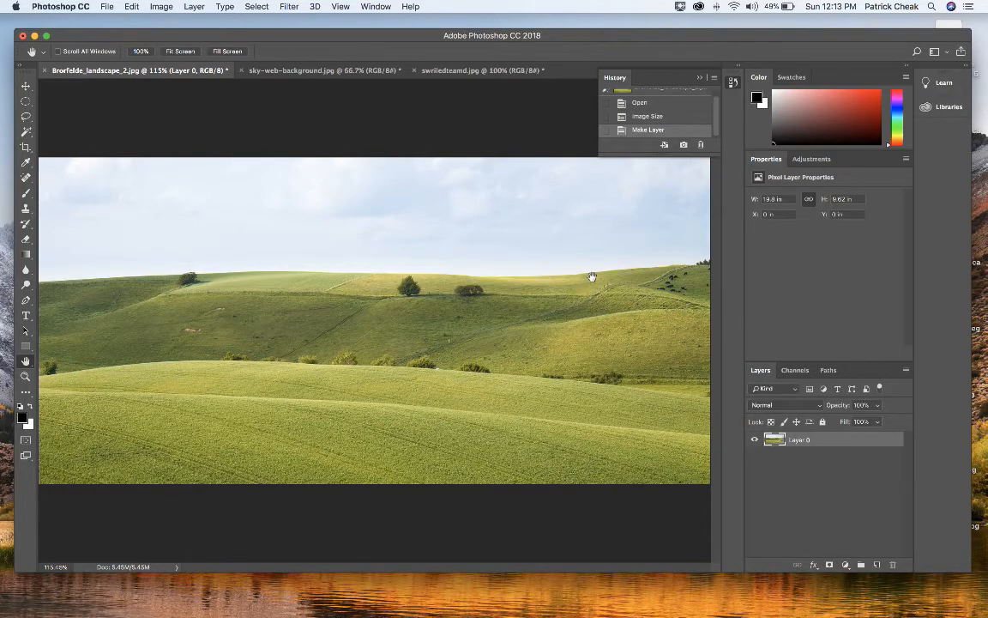
Convert the locked Background of sky-web-background.jpg into a regular layer named Layer 0
click(339, 76)
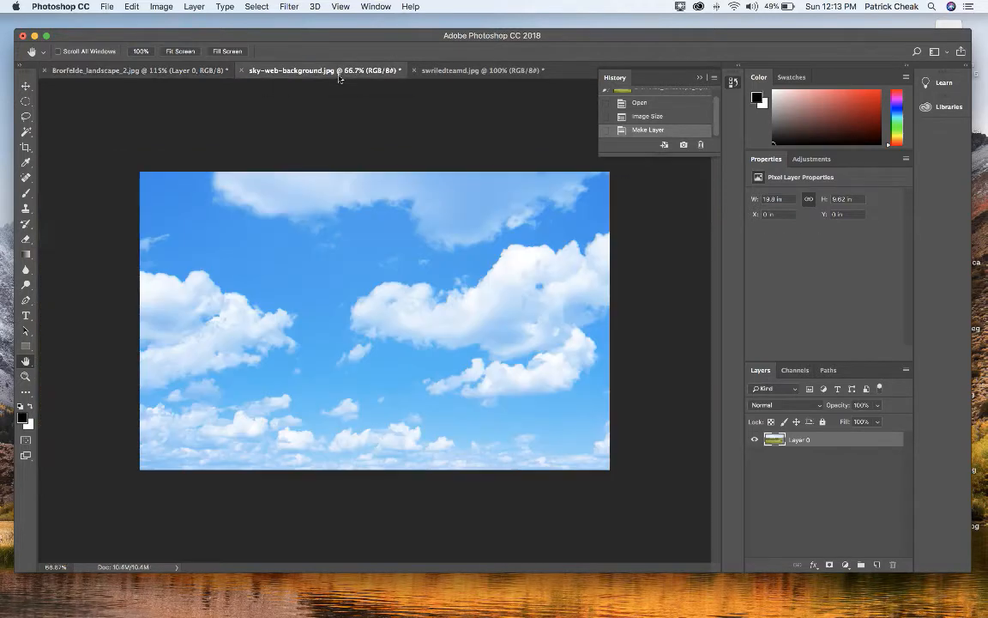
double_click(778, 442)
click(590, 277)
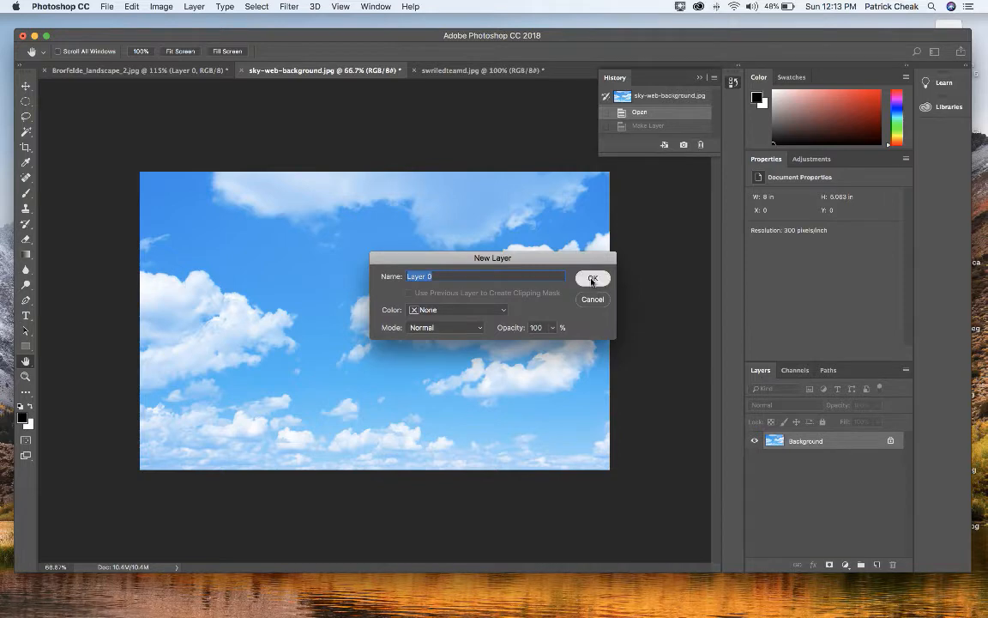
Convert the locked Background of swriledteamd.jpg into a regular layer named Layer 0
click(501, 72)
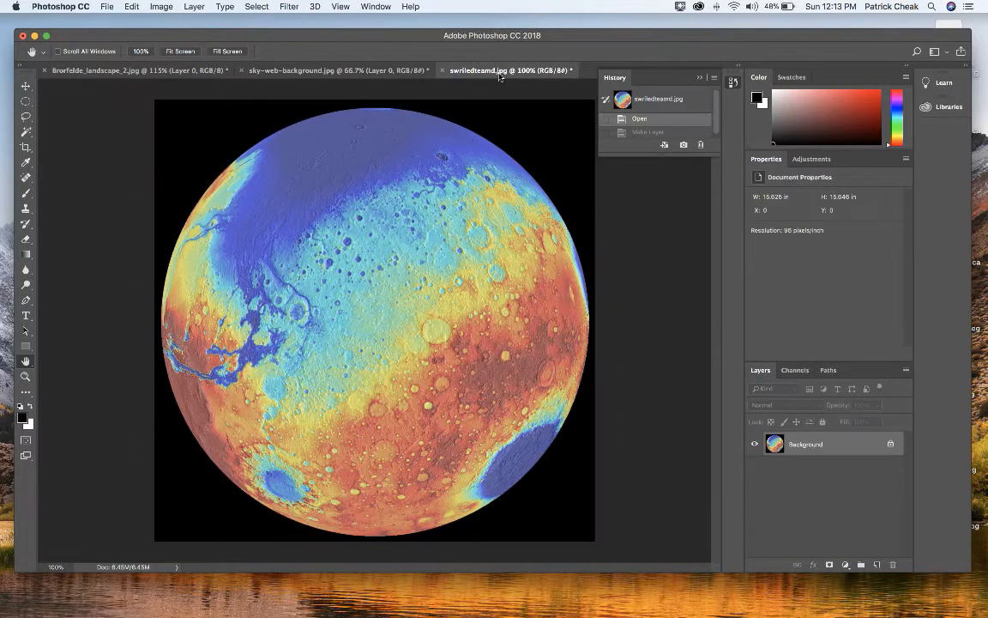
double_click(776, 443)
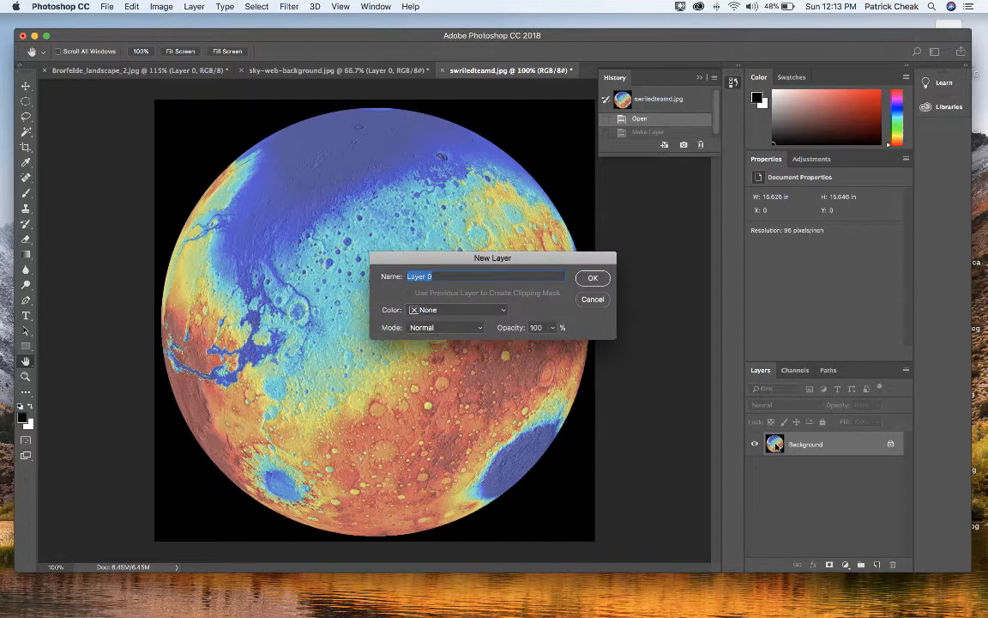
click(593, 279)
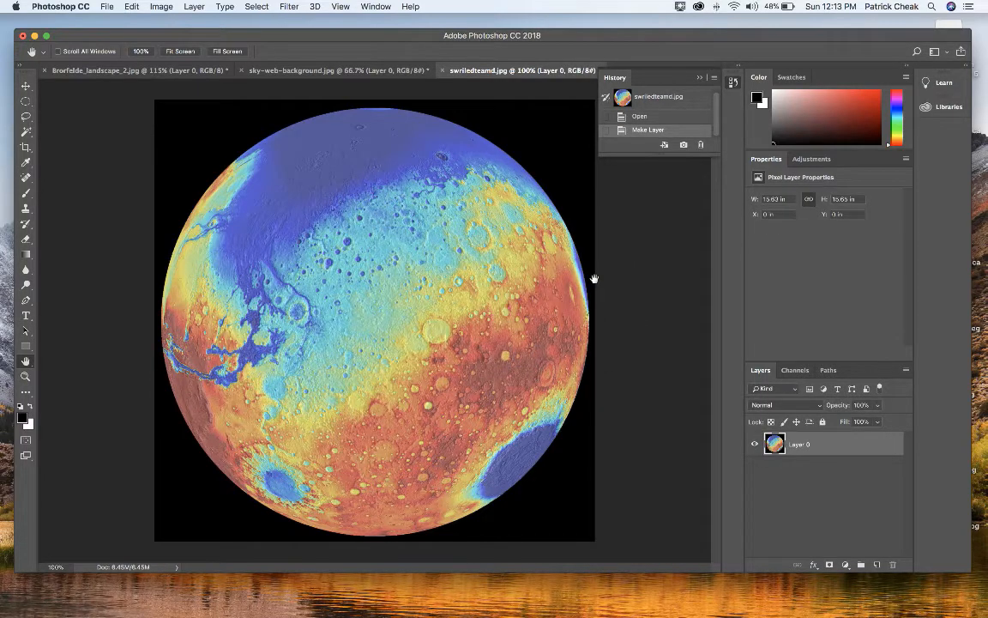
Check the pixel dimensions of Brorfelde_landscape_2.jpg and sky-web-background.jpg, keeping their image sizes
click(153, 74)
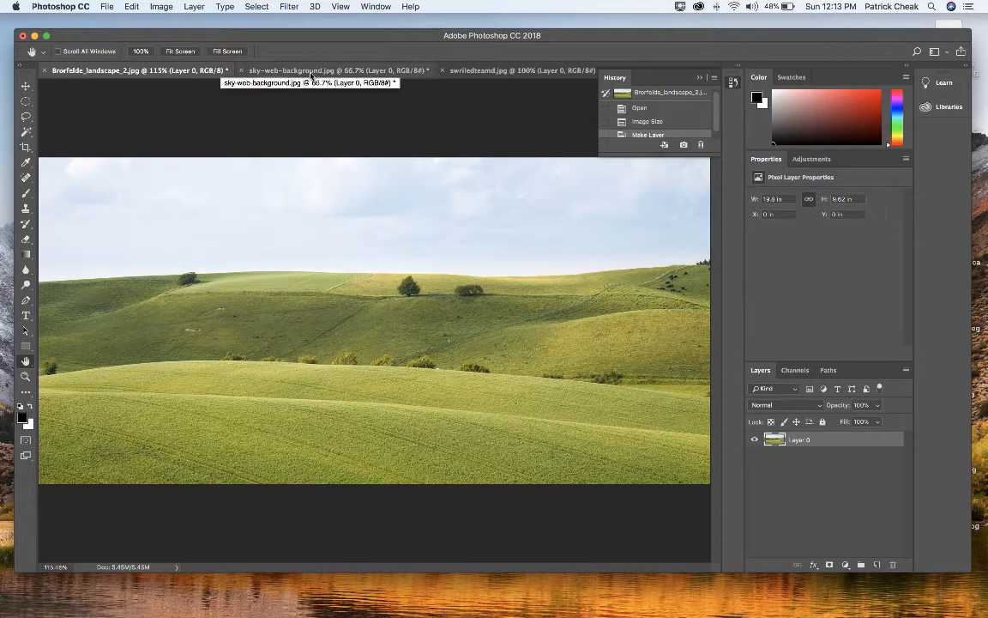
click(160, 5)
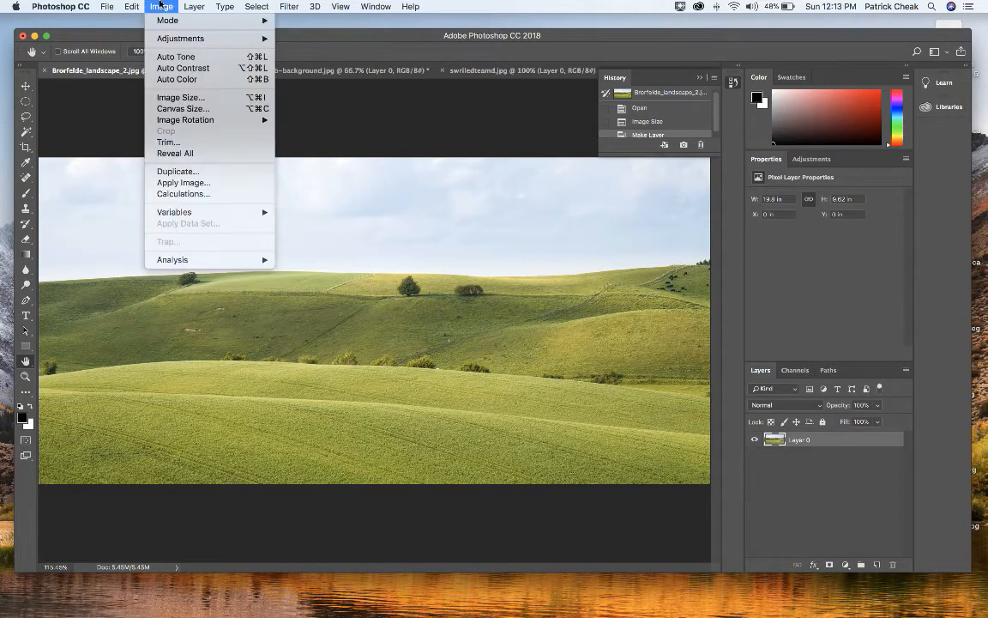
click(182, 98)
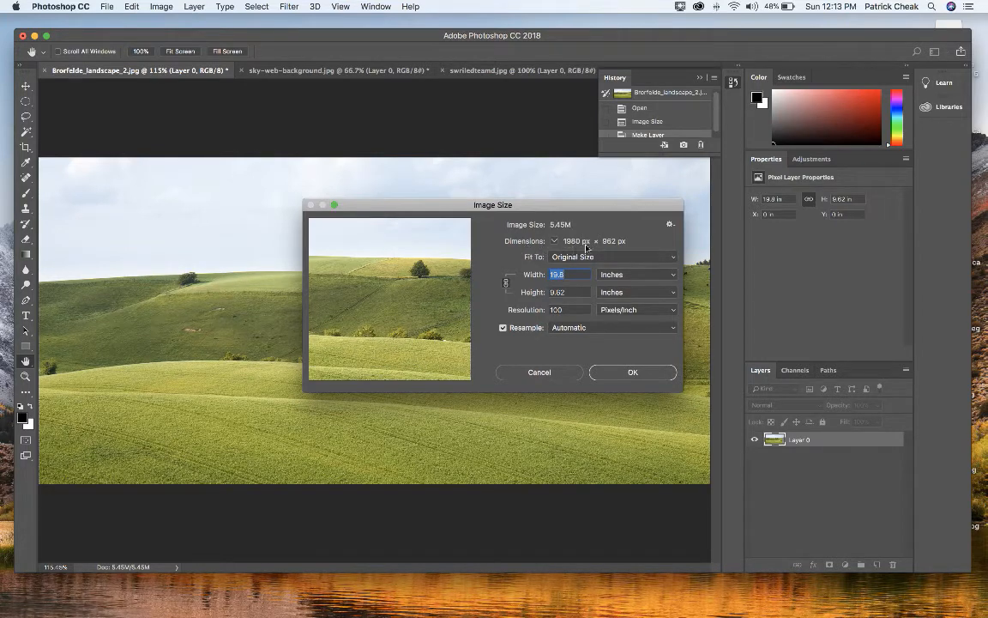
click(639, 375)
click(332, 72)
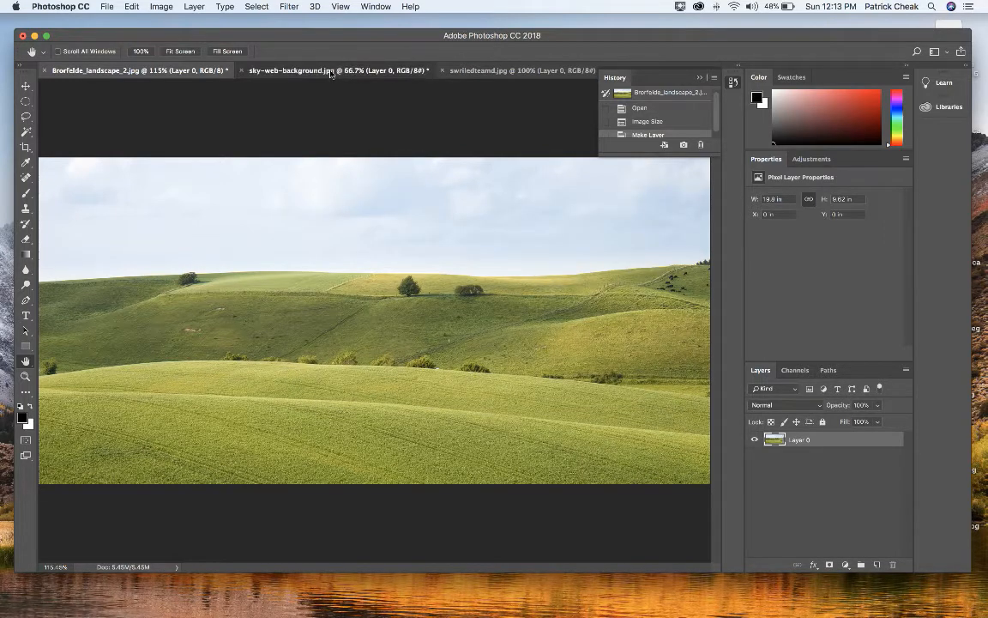
click(159, 7)
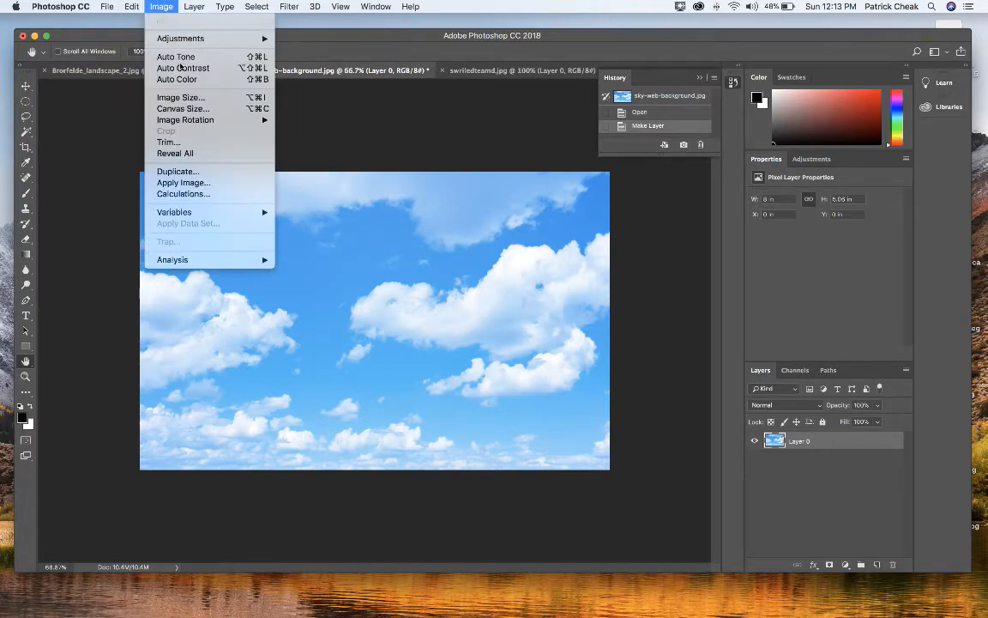
key(Return)
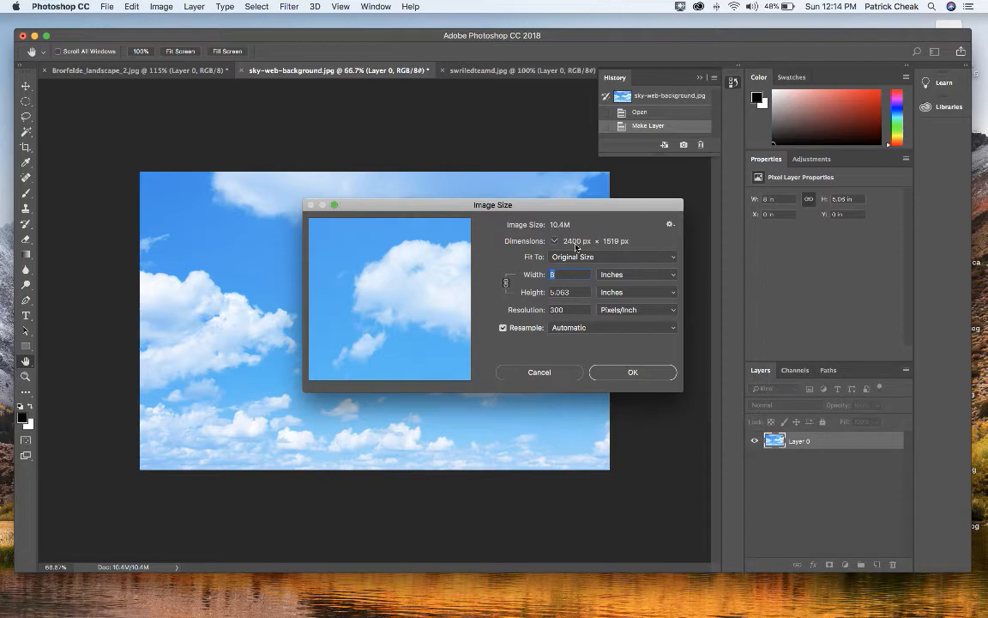
click(631, 371)
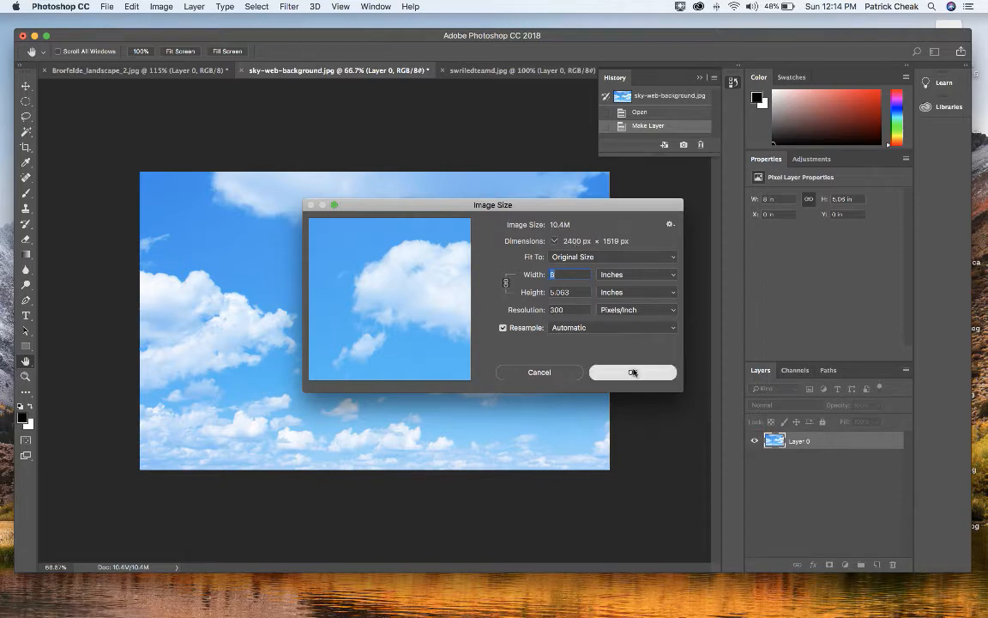
Select the whole sky in Brorfelde_landscape_2.jpg with the Quick Selection tool and delete it
click(160, 70)
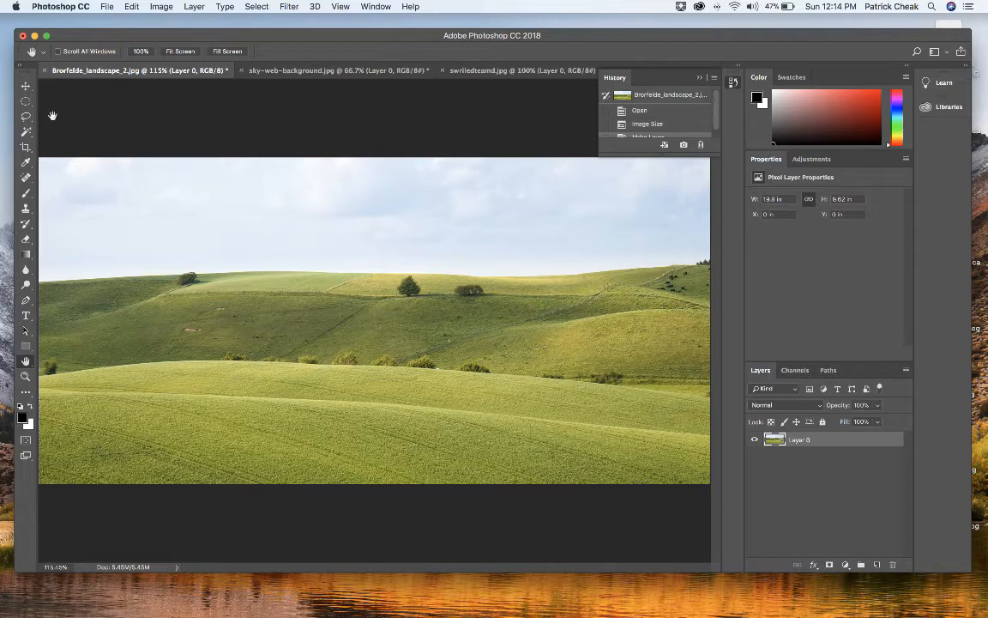
click(27, 133)
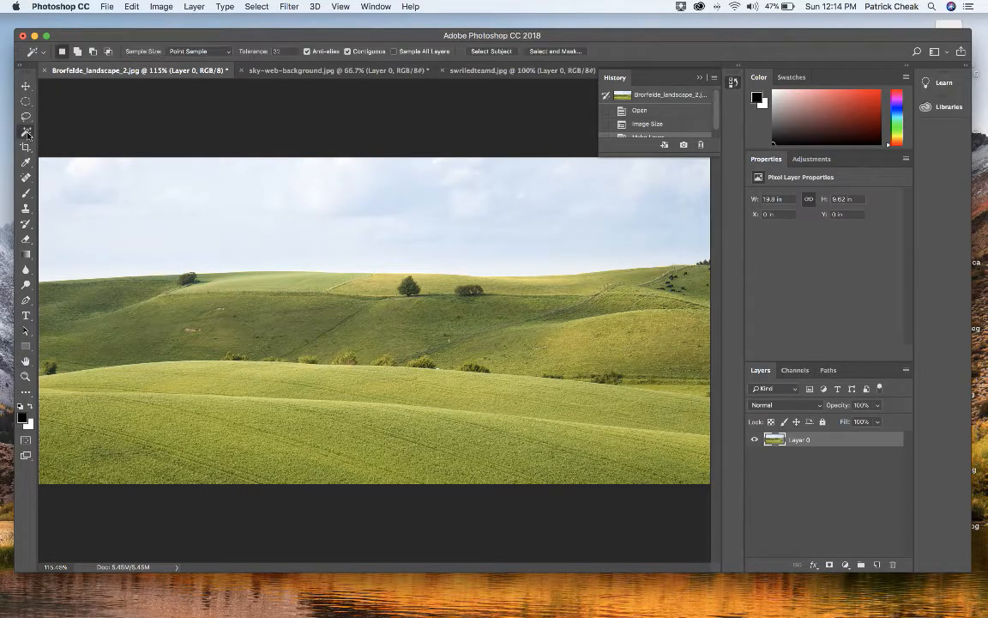
click(28, 134)
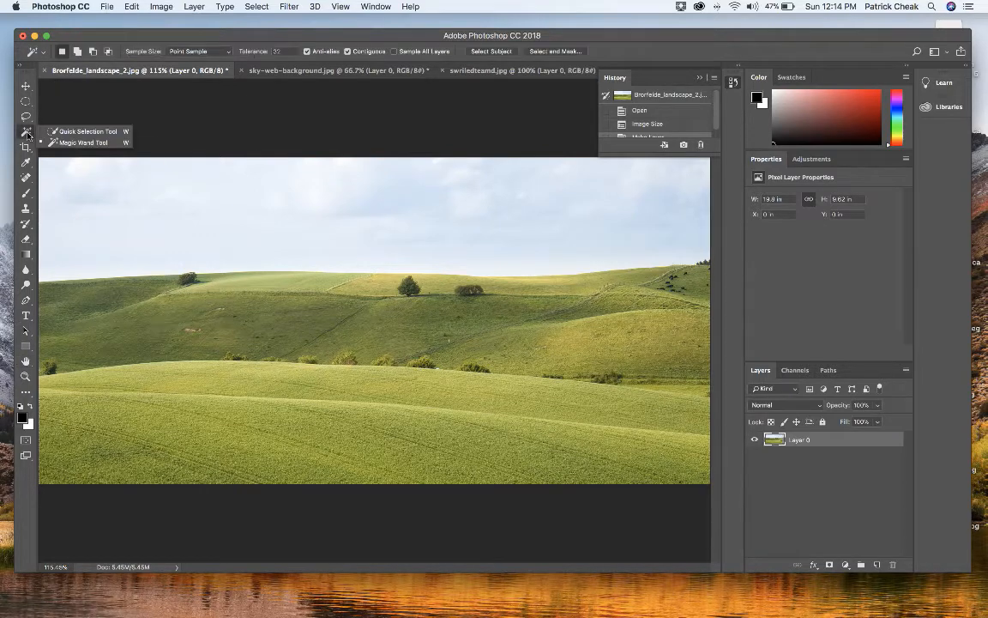
click(69, 133)
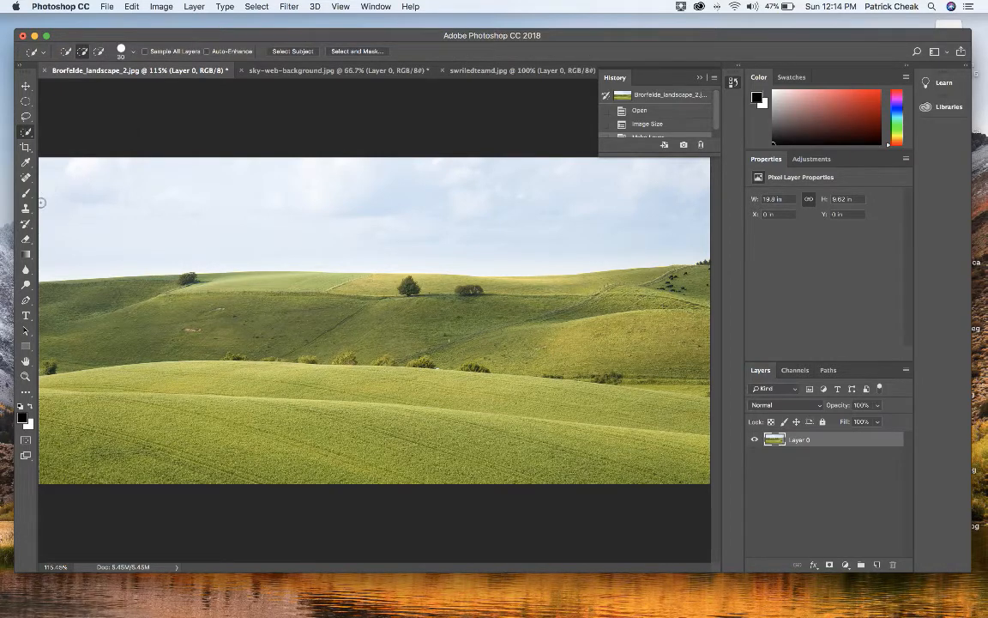
mouse_move(57, 181)
mouse_down()
mouse_move(162, 215)
mouse_move(652, 205)
mouse_up()
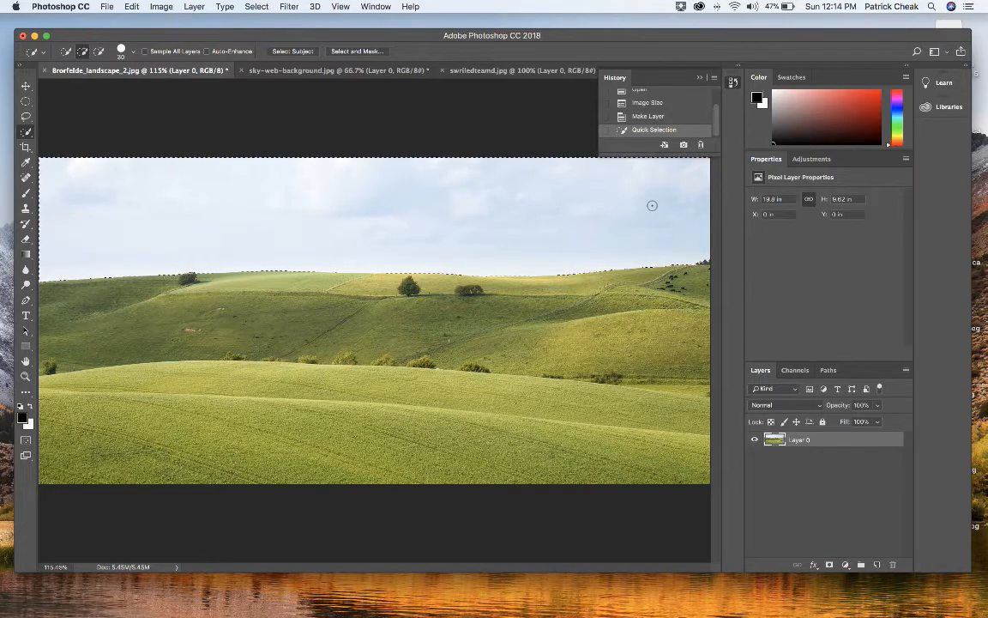
key(Delete)
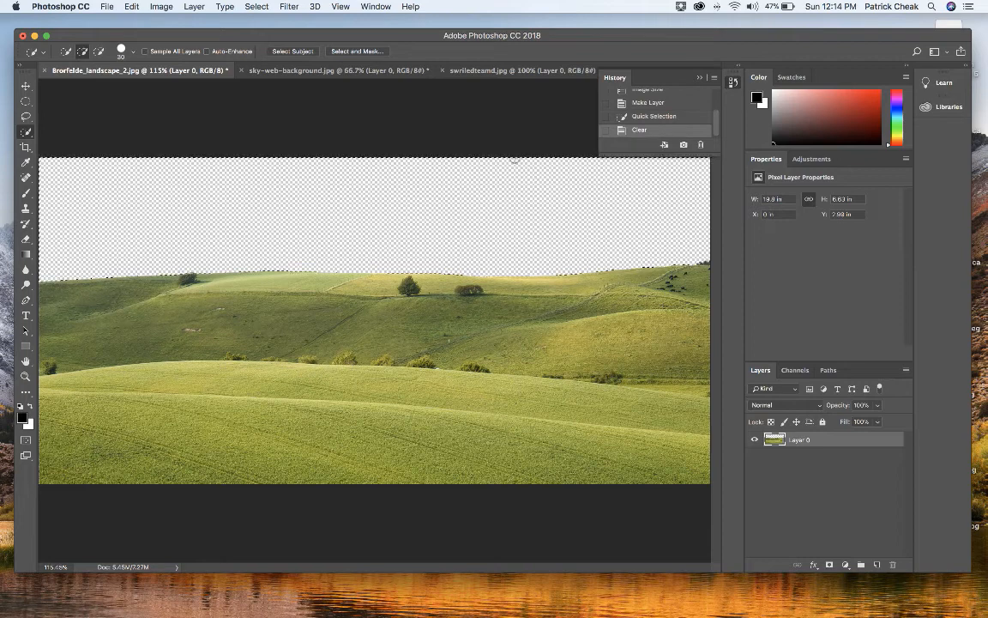
Float sky-web-background.jpg in its own window, copy its layer into the landscape with the Move tool, and clear the selection
click(361, 74)
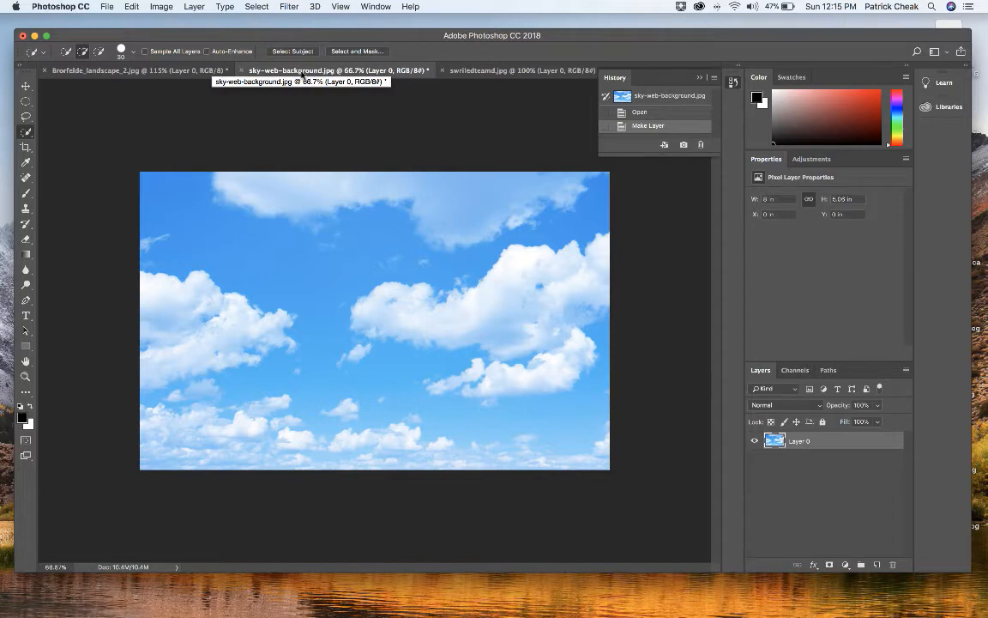
drag(303, 76, 542, 145)
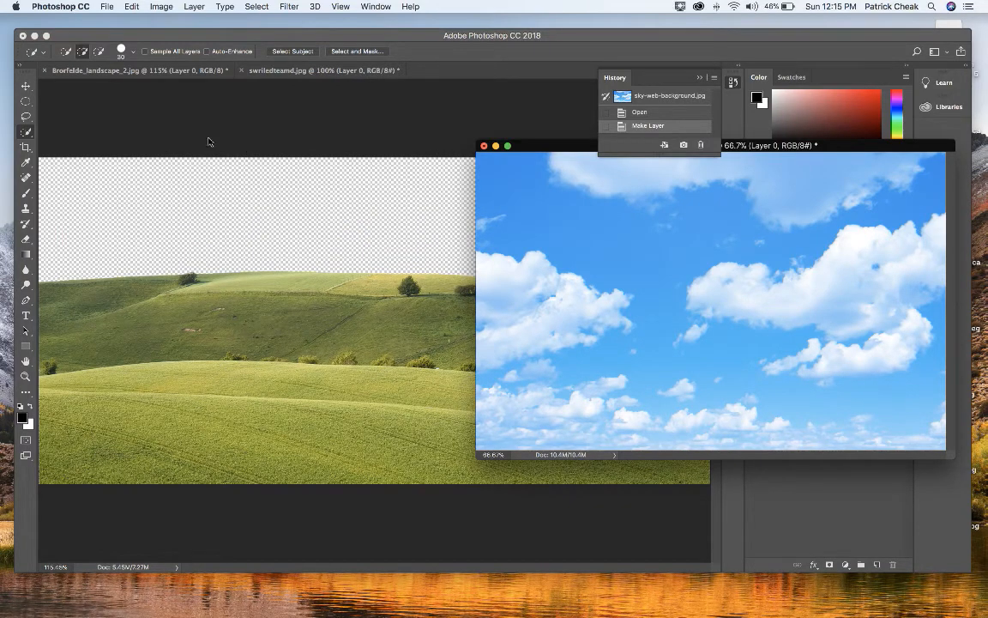
click(26, 86)
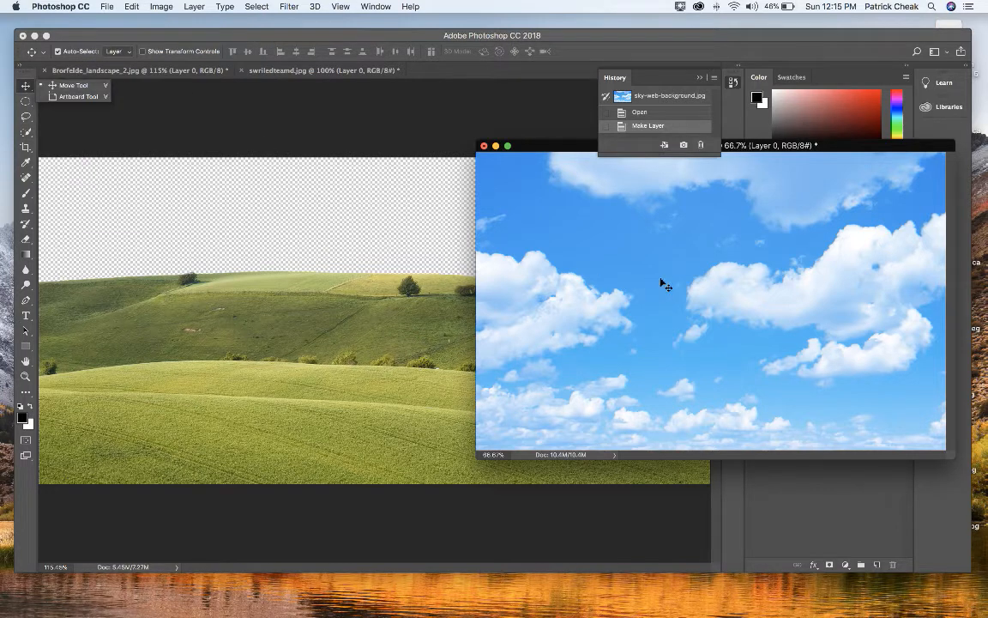
click(661, 273)
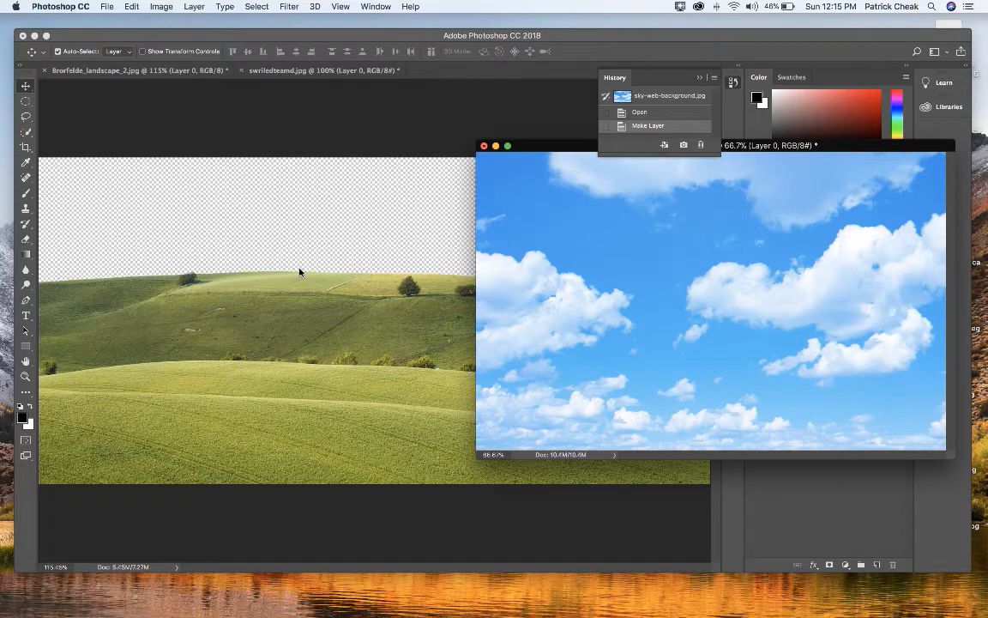
drag(691, 330, 344, 309)
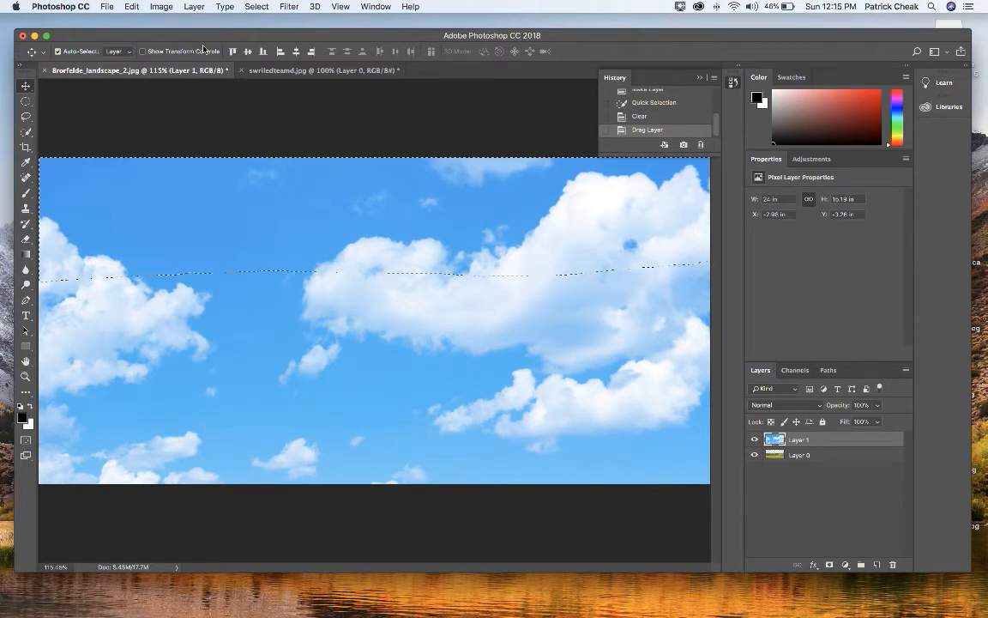
click(257, 7)
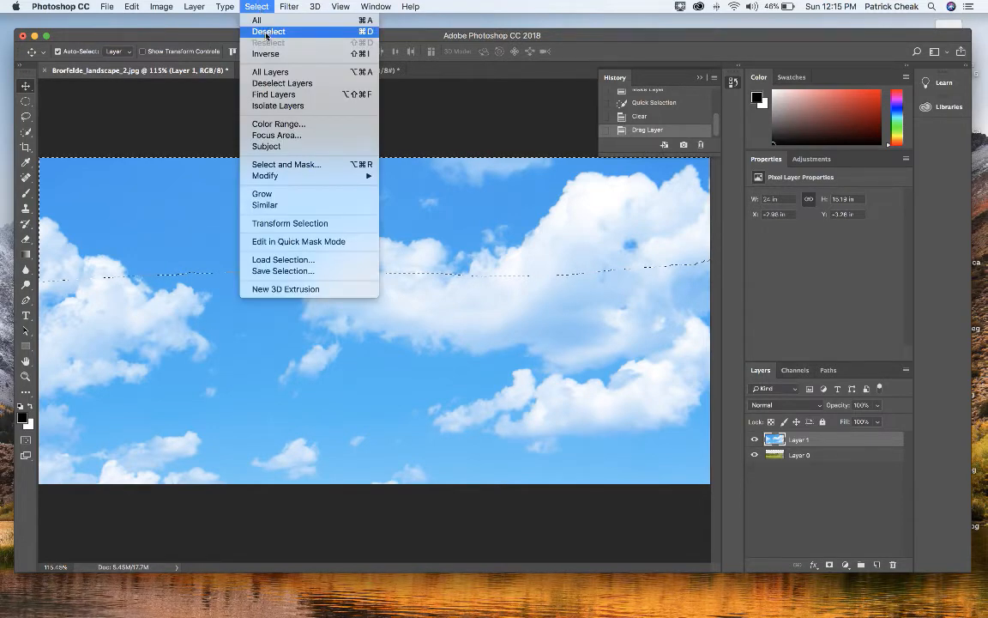
click(266, 33)
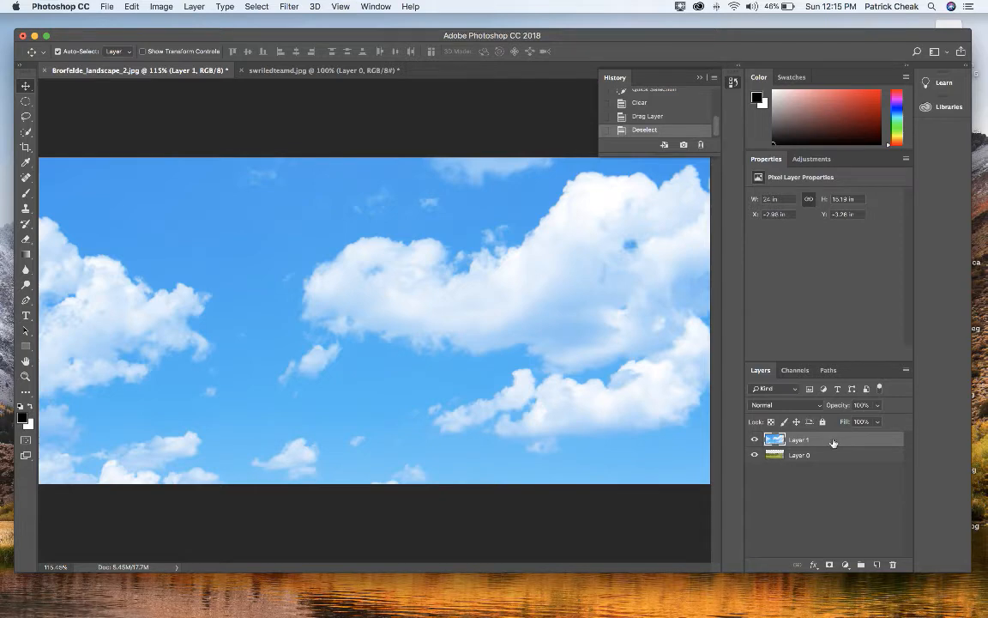
Place the sky layer beneath the landscape layer and shift it up and to the right so the clouds fill the area above the hills
drag(833, 442, 835, 462)
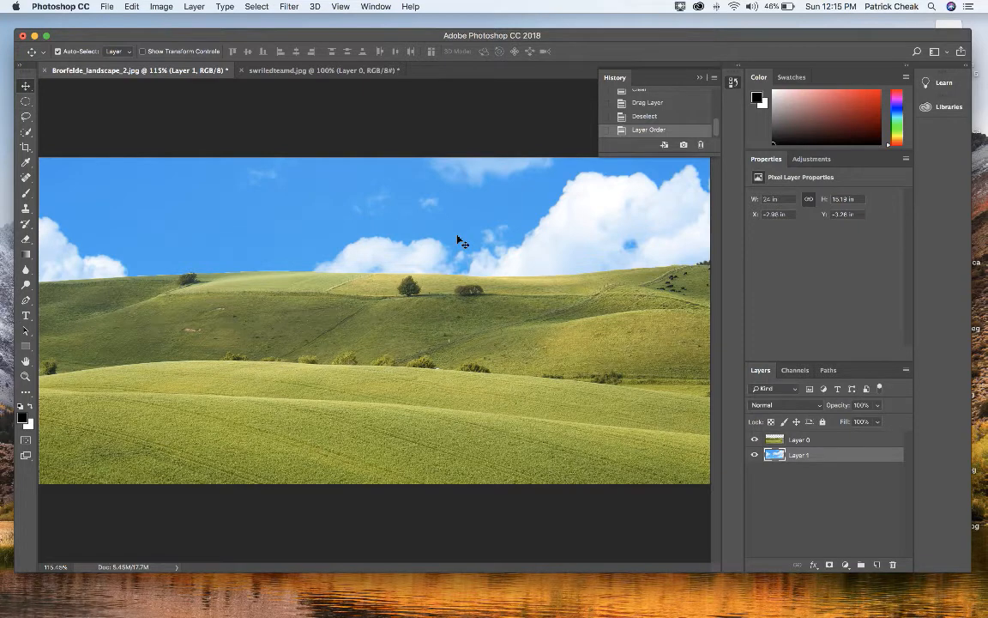
drag(458, 241, 509, 172)
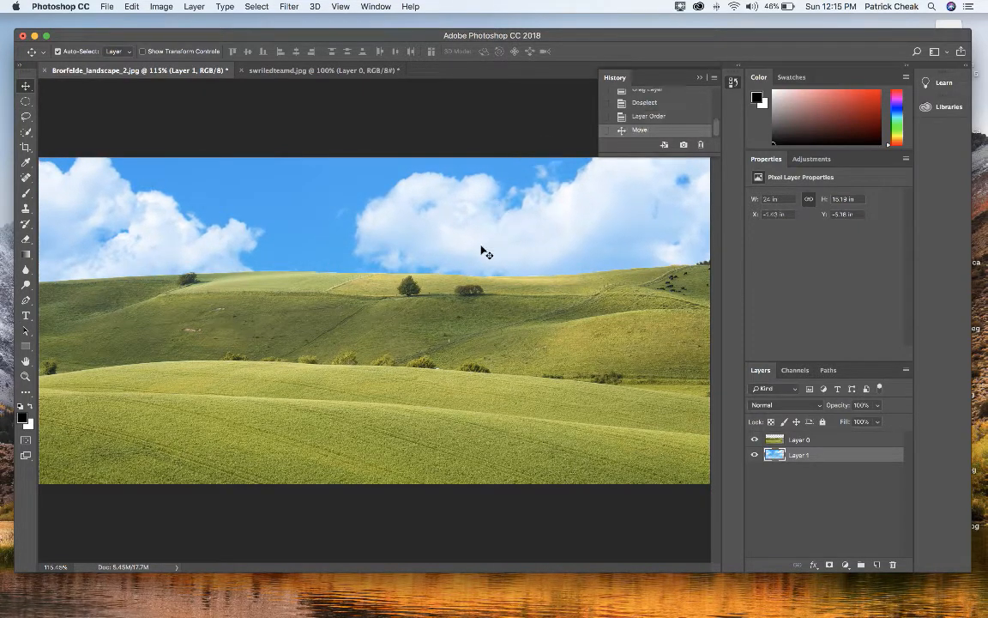
drag(482, 247, 482, 242)
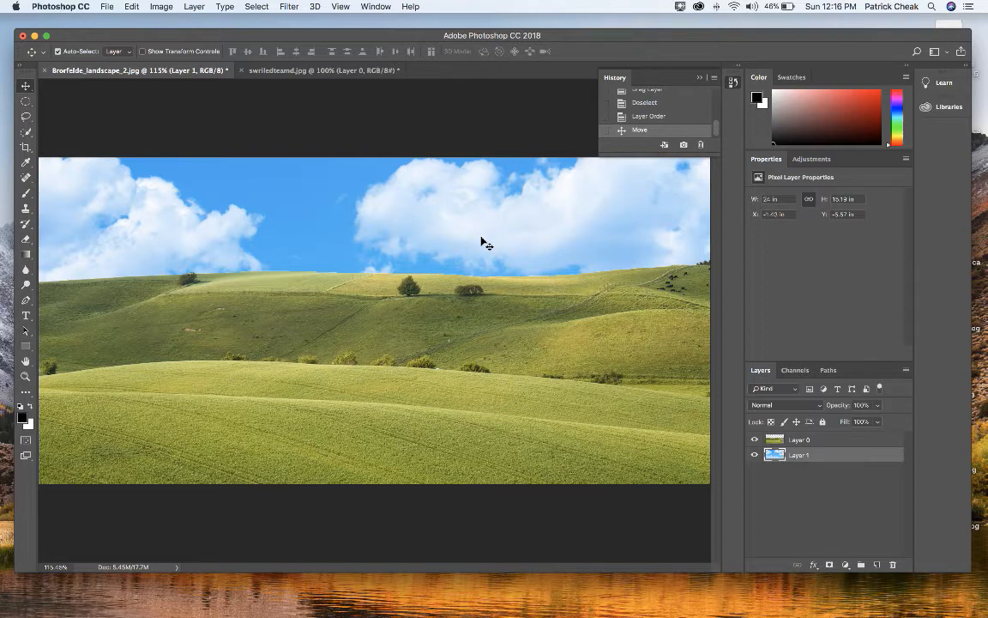
Select the black background around the planet in swriledteamd.jpg with the Magic Wand and delete it
click(331, 72)
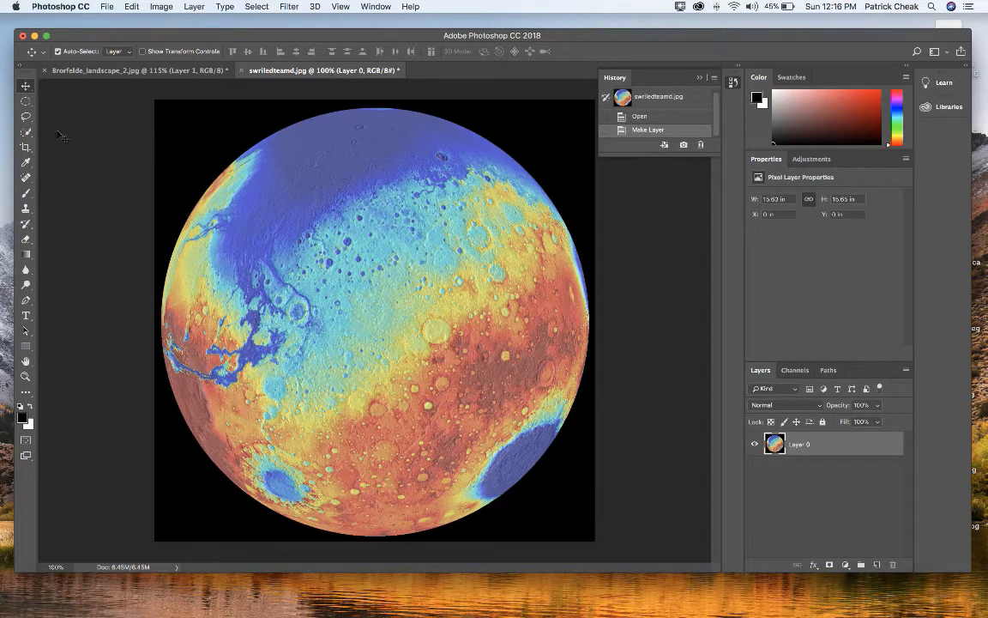
click(27, 132)
click(28, 133)
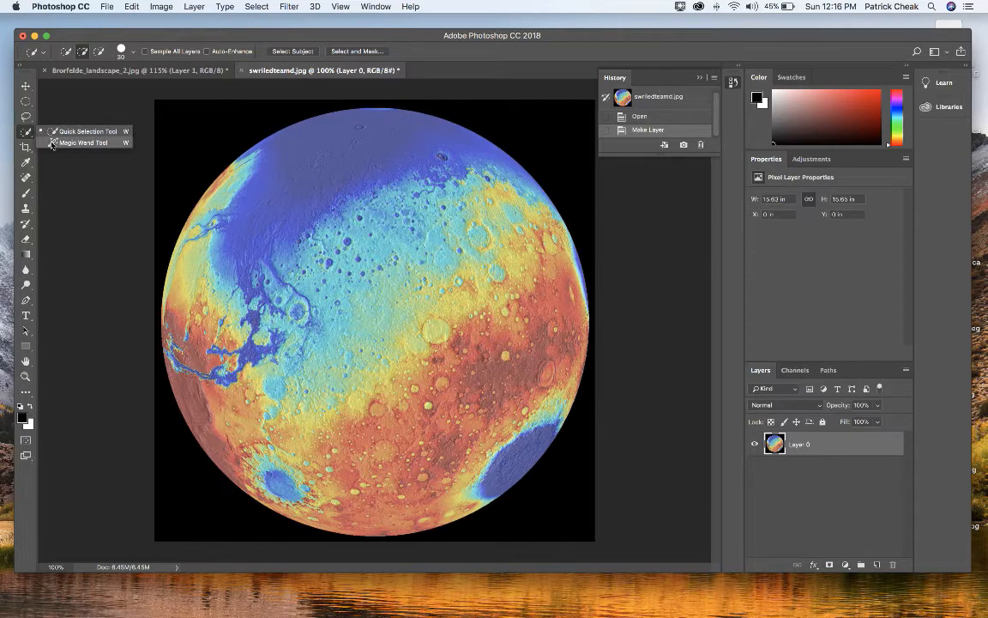
click(53, 143)
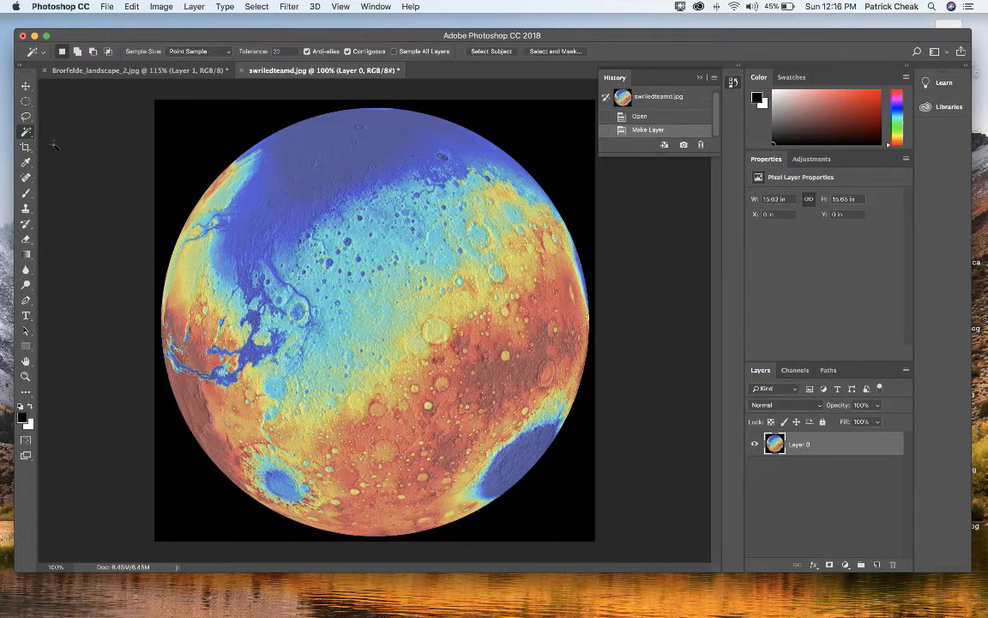
click(193, 130)
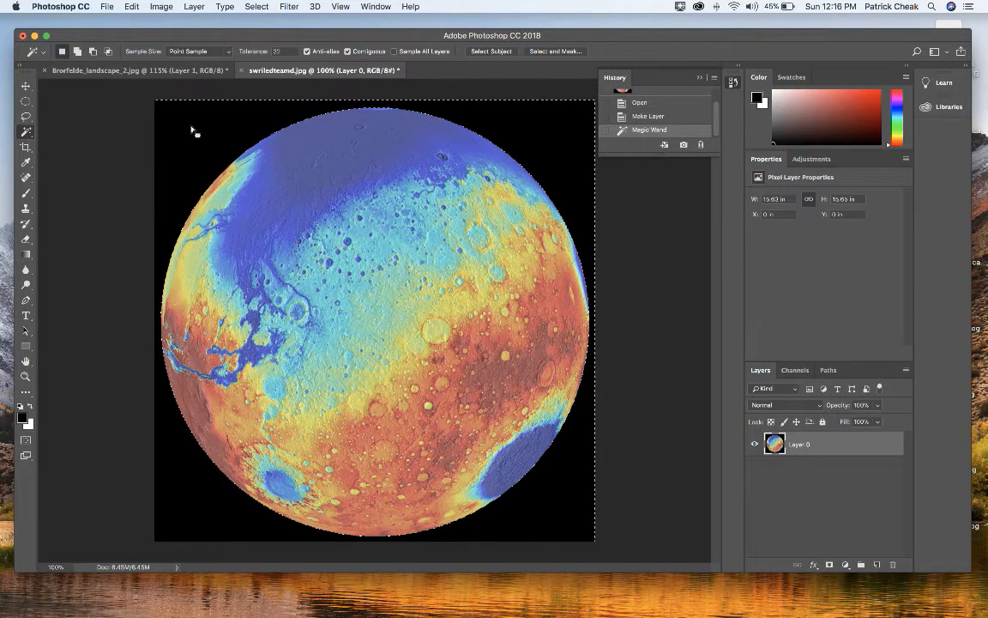
key(Delete)
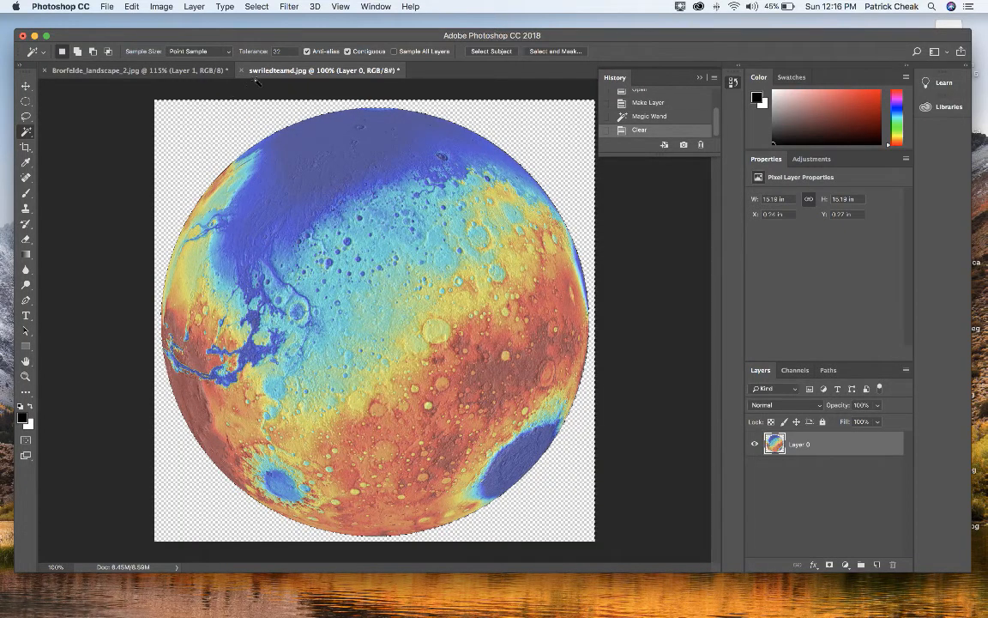
Float swriledteamd.jpg in its own window, clear the selection, and copy the planet layer into the landscape with the Move tool
click(25, 87)
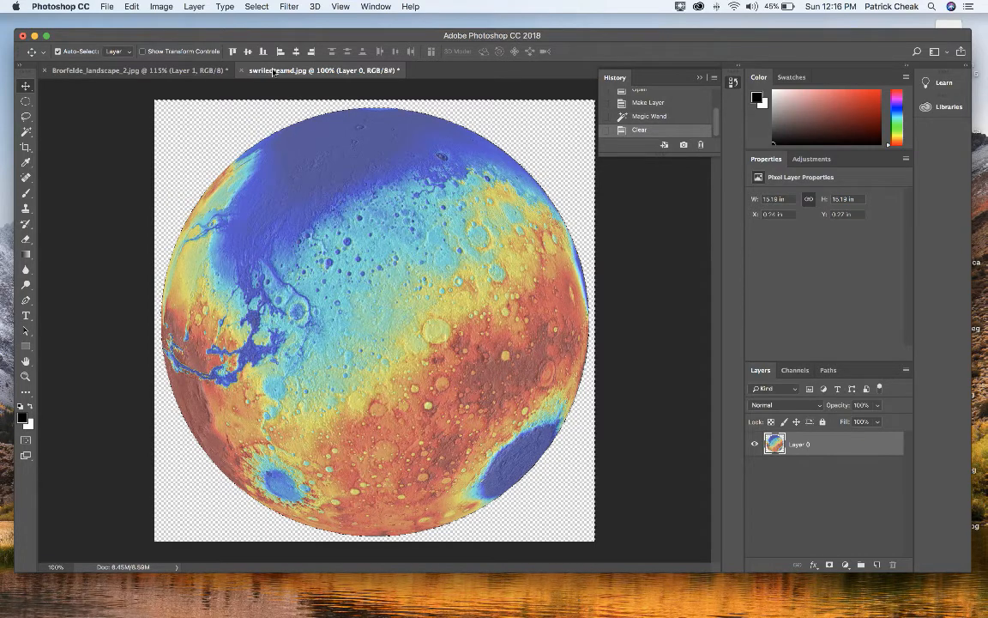
drag(272, 72, 405, 97)
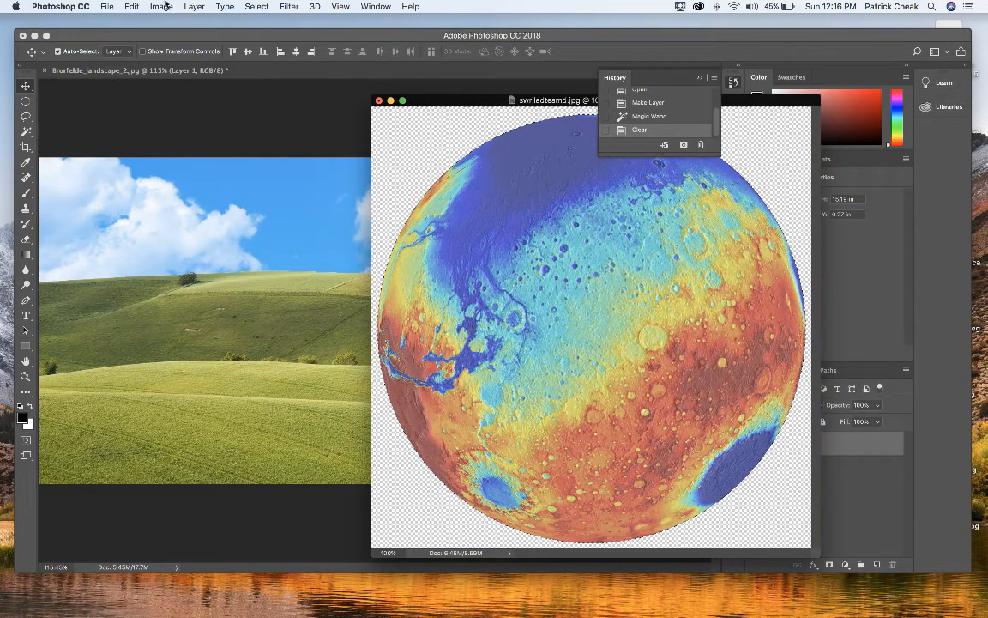
click(256, 6)
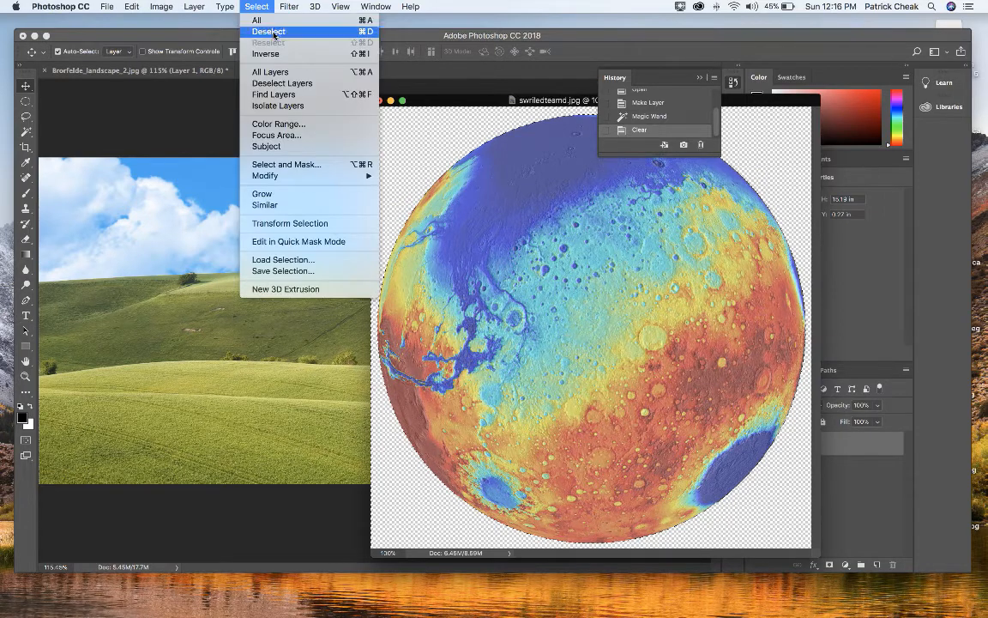
click(274, 33)
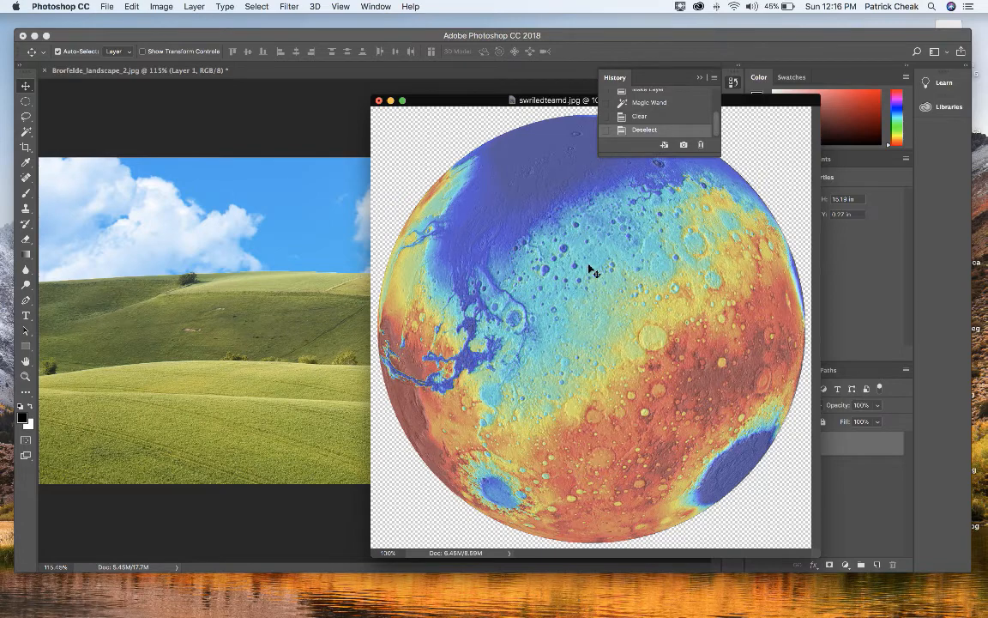
drag(592, 271, 307, 259)
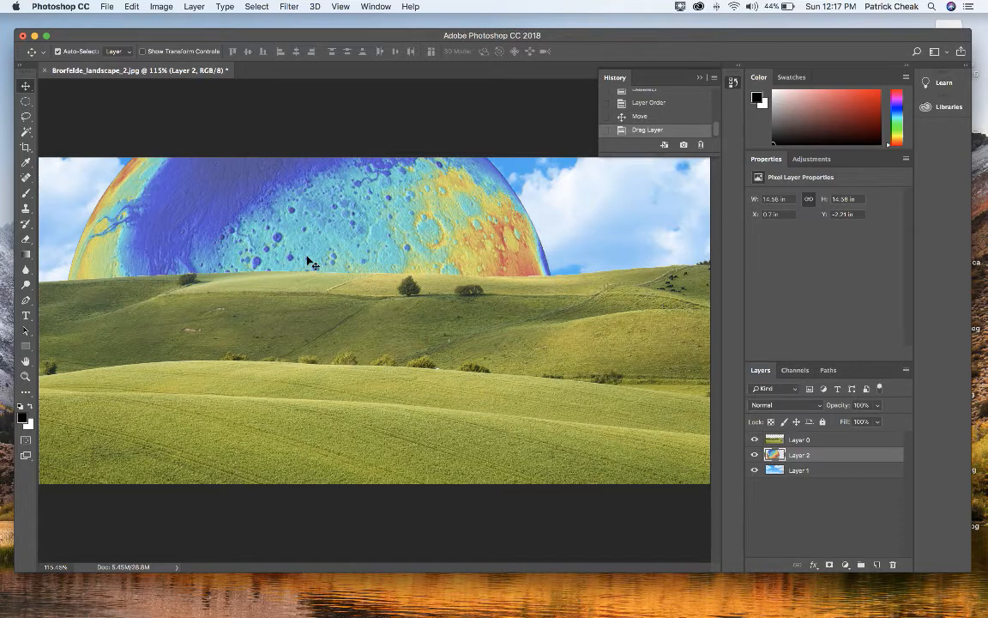
Hide the sky and landscape layers and scale the planet layer down to about 52% width and 61% height
click(754, 471)
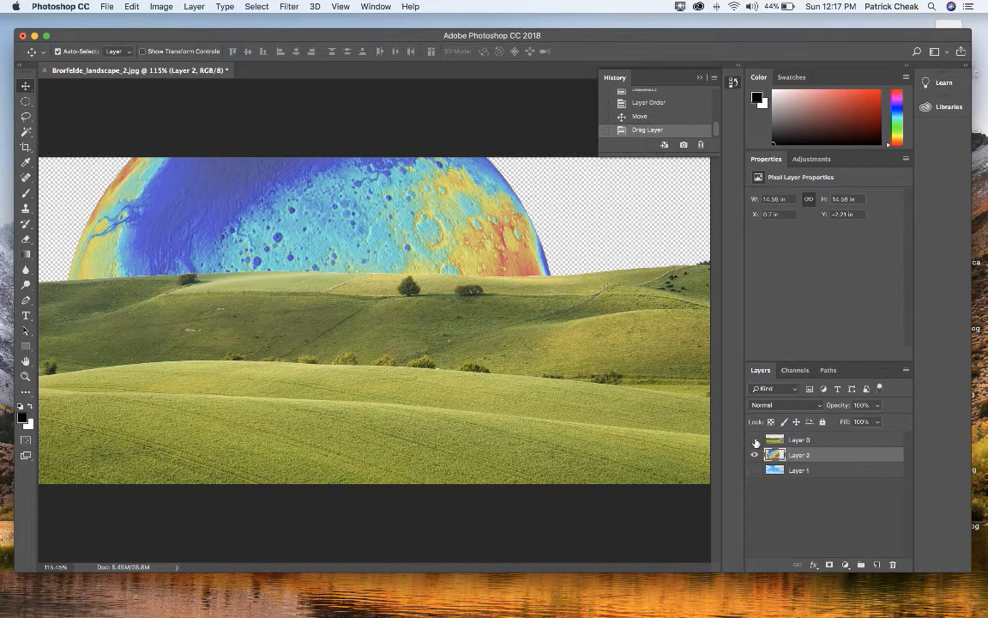
click(754, 440)
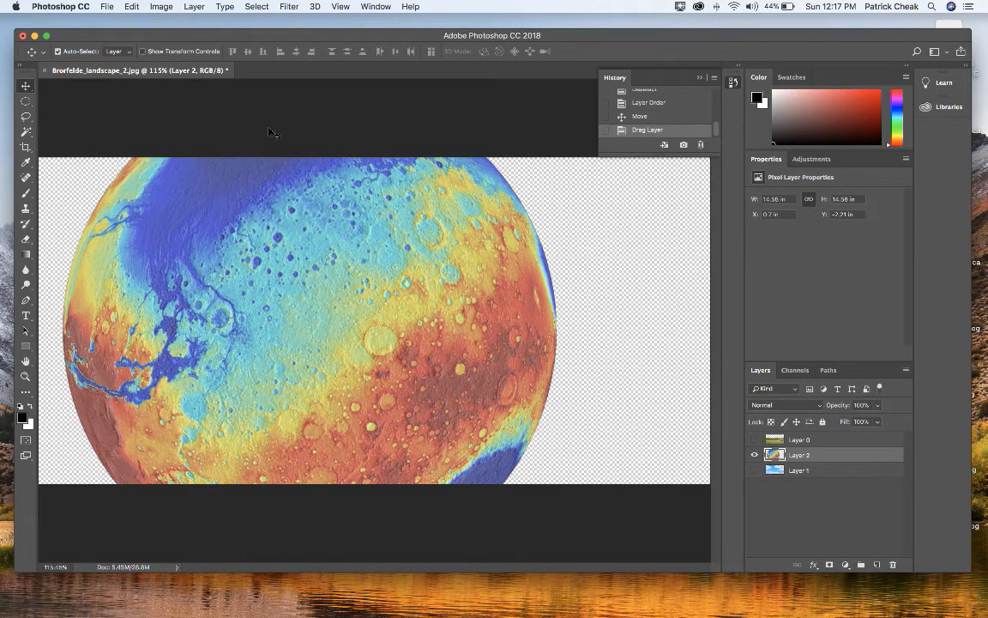
click(133, 7)
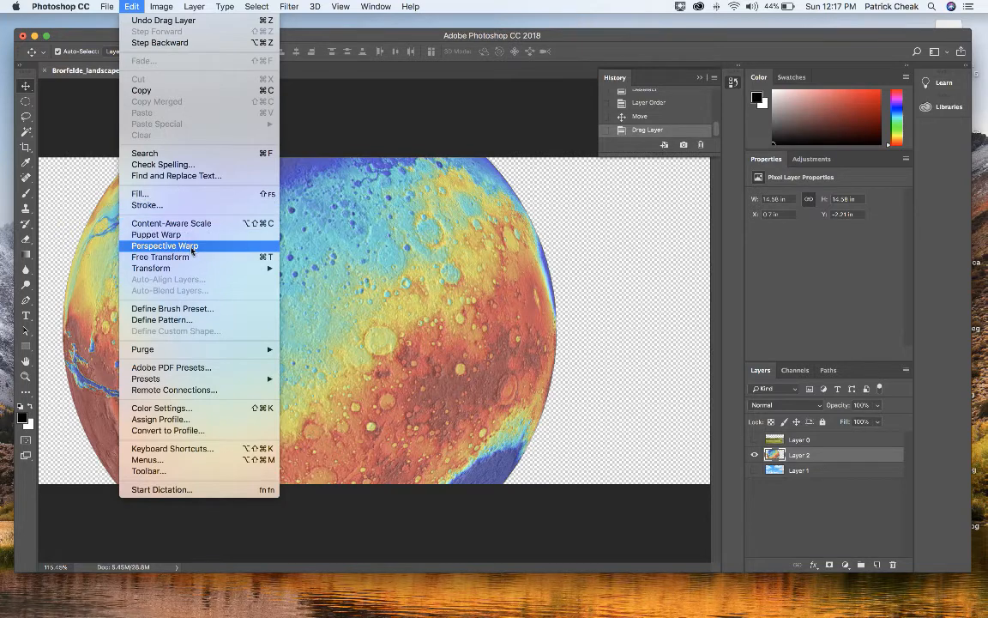
mouse_move(194, 270)
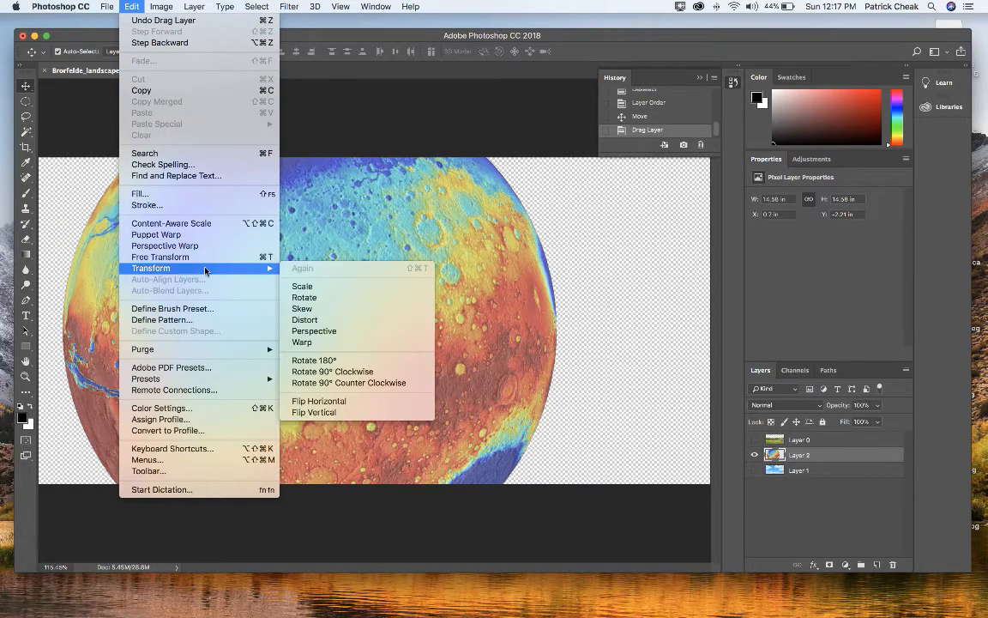
click(320, 286)
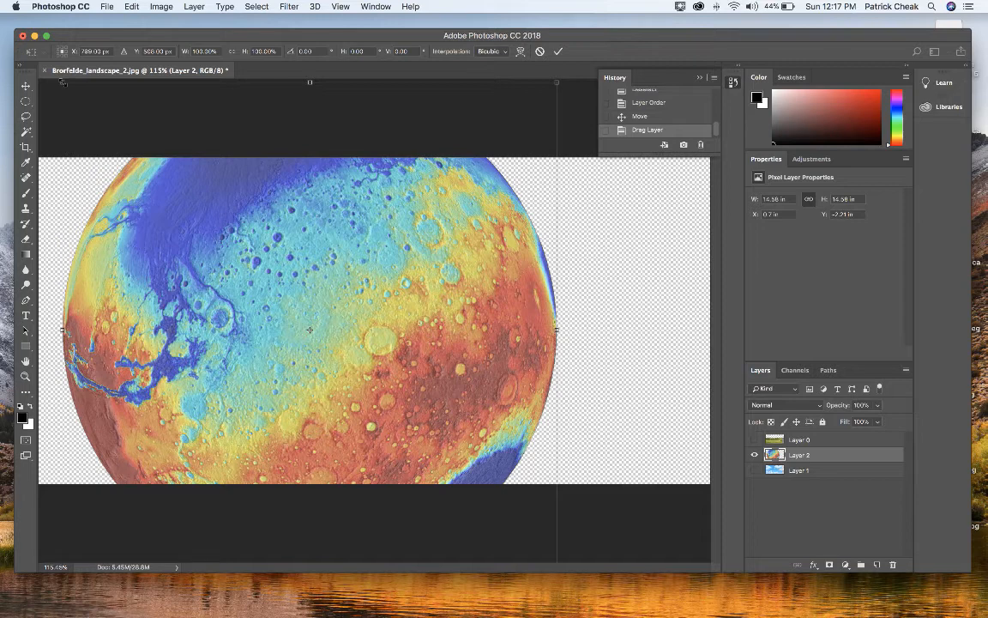
drag(62, 83, 343, 286)
key(shift)
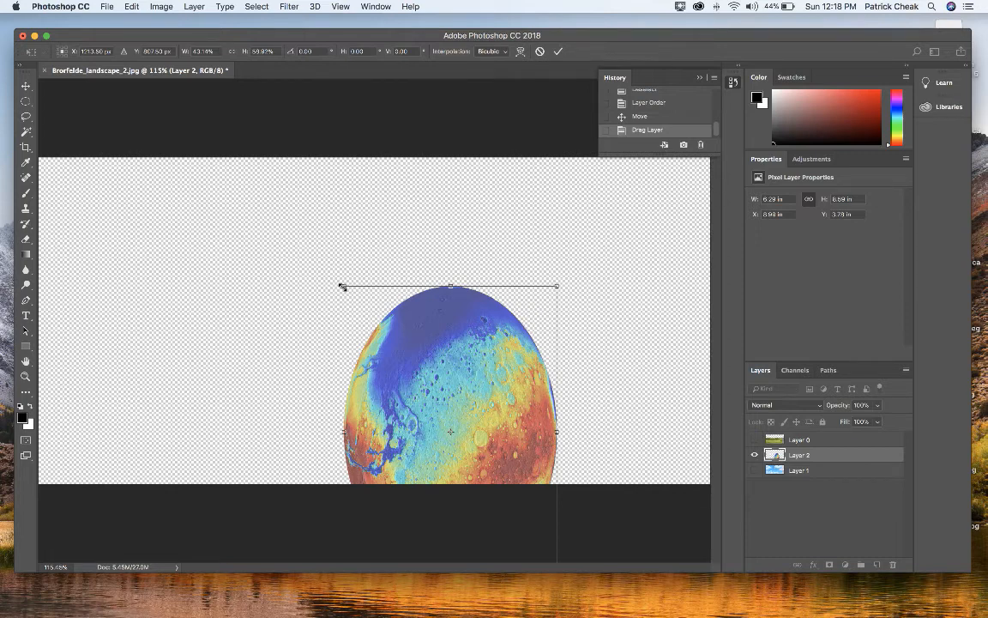
drag(339, 285, 300, 277)
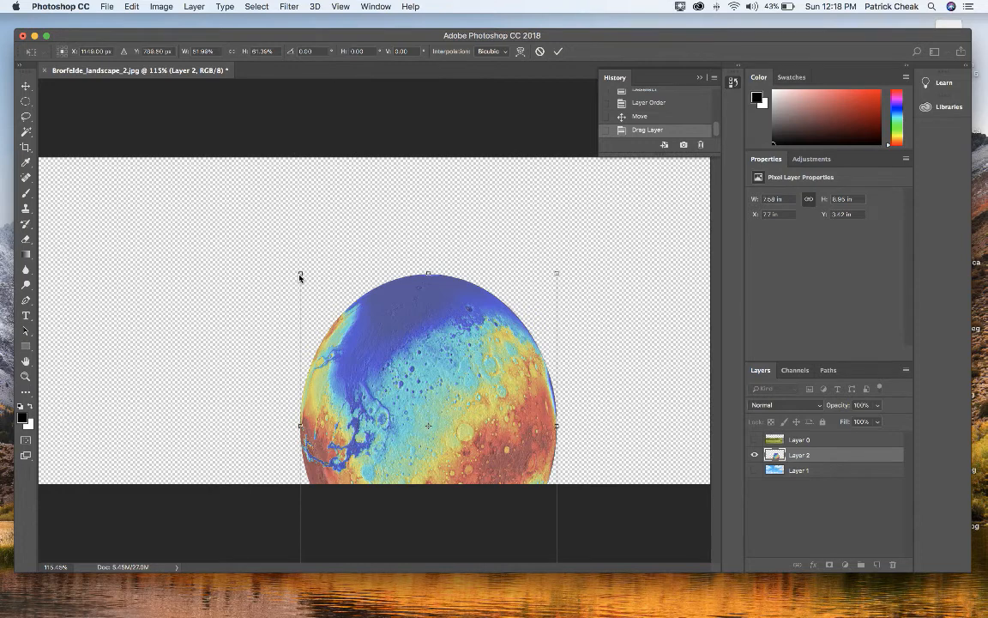
key(Return)
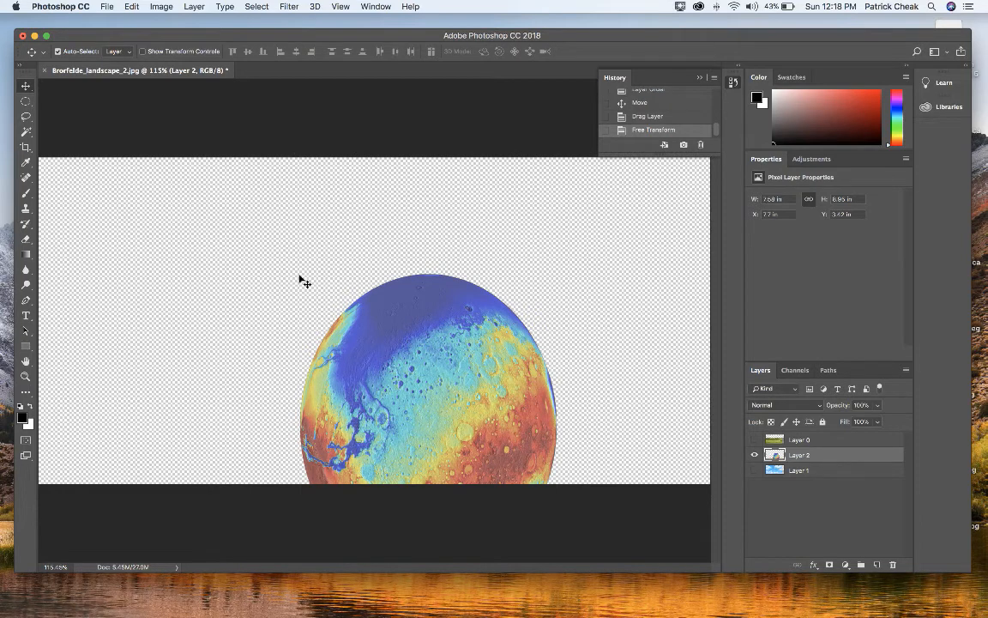
Show the sky and landscape layers again and move the planet up and left so it rises behind the hills, its top cut off
drag(438, 399, 392, 289)
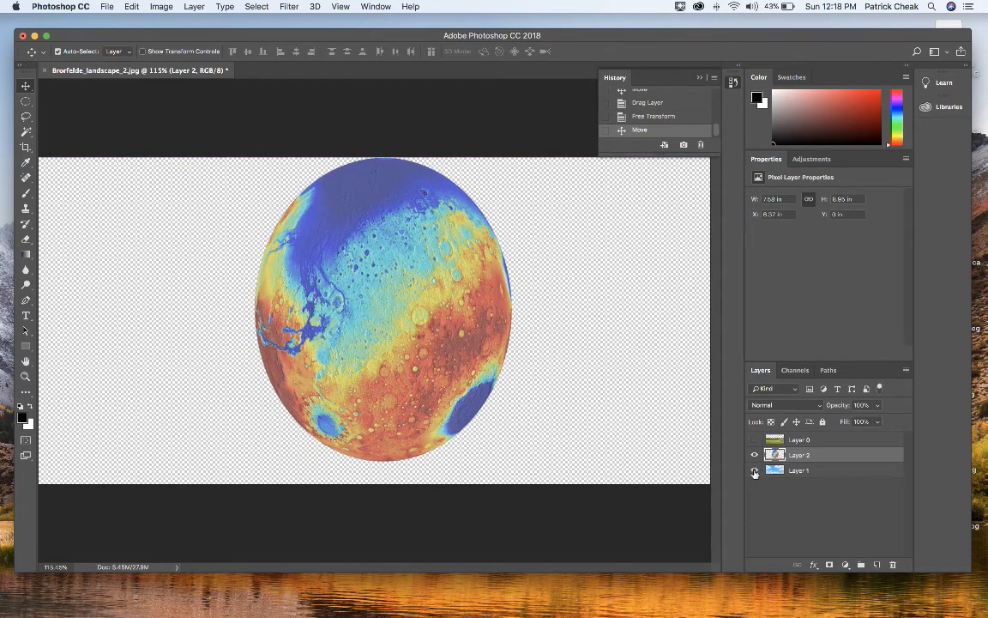
click(754, 470)
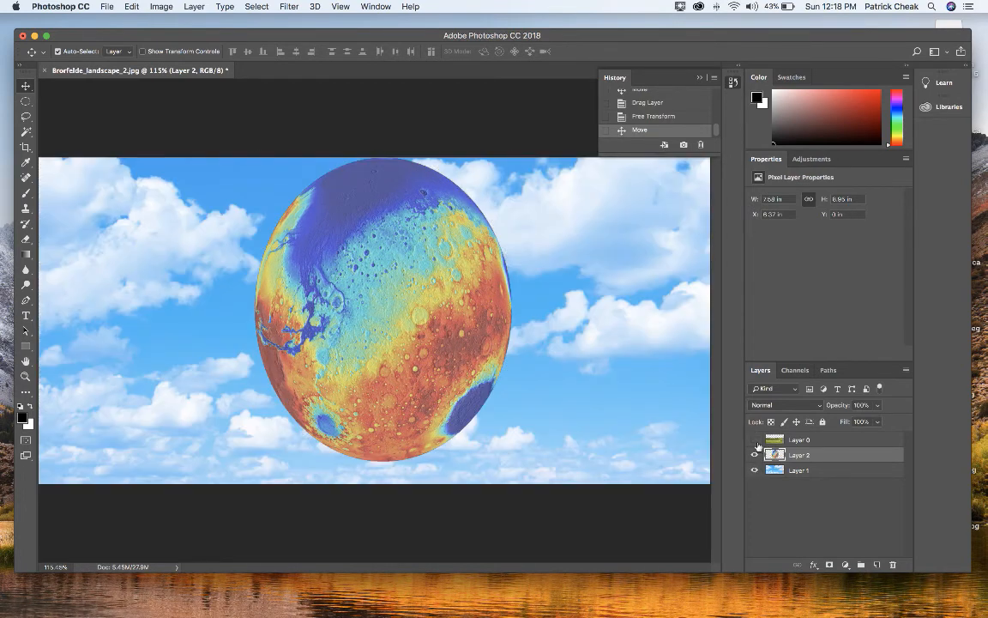
click(755, 439)
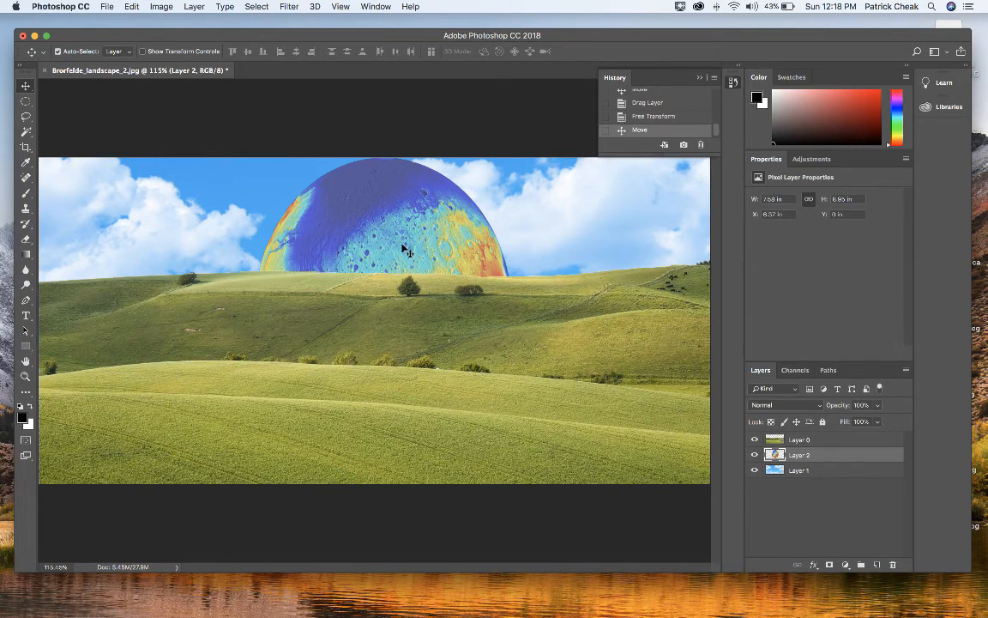
drag(407, 250, 373, 209)
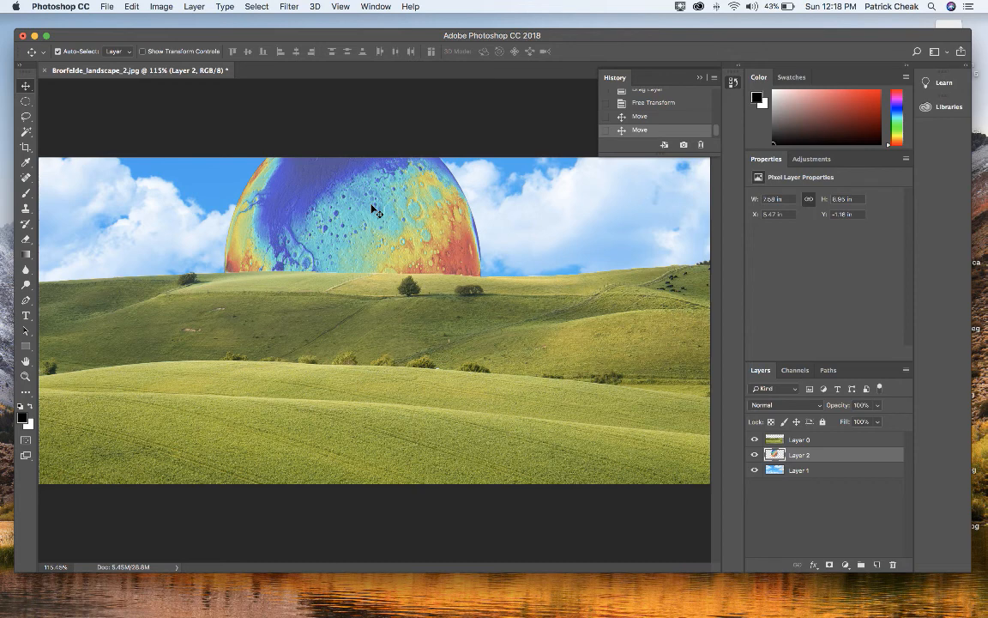
mouse_move(784, 605)
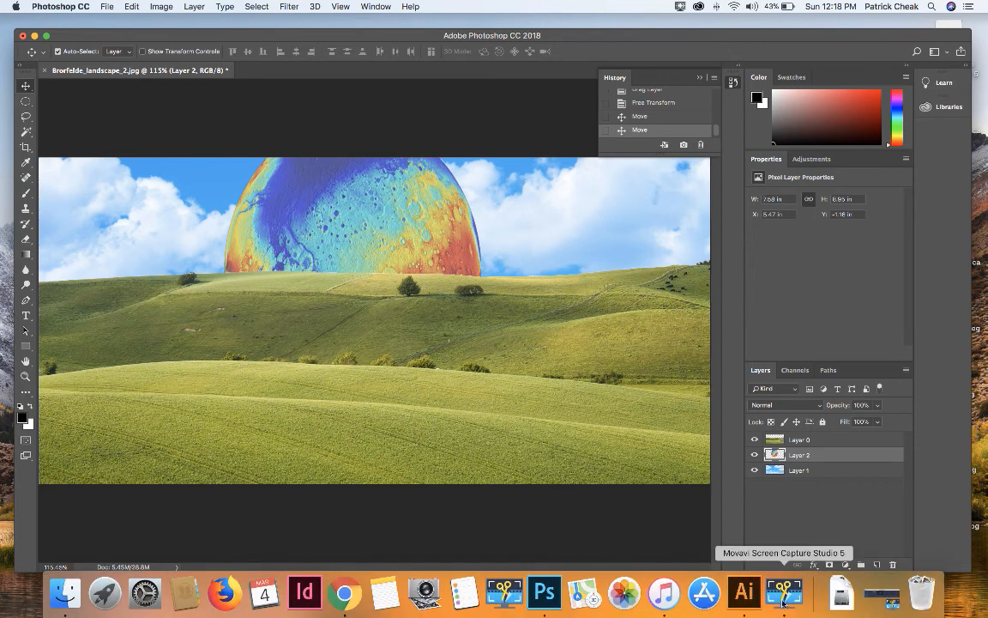